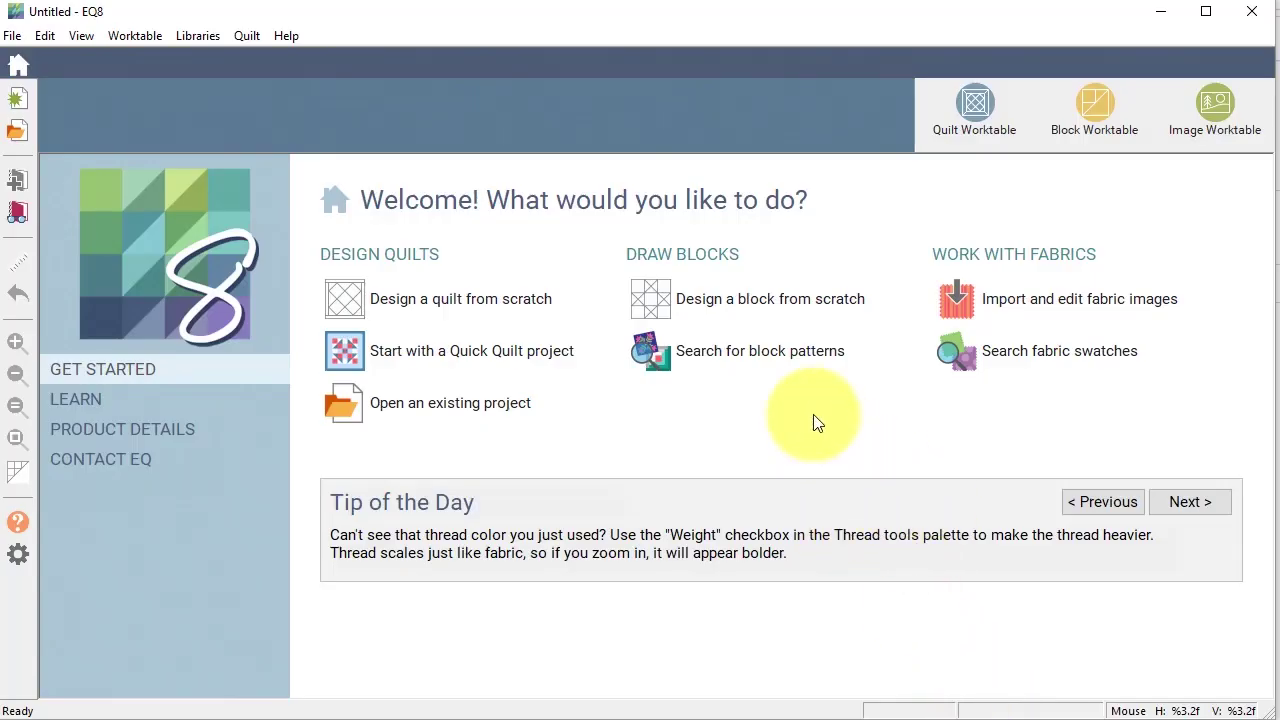
# - Create a new project named 'April Showers' and choose to design a block from scratch
pyautogui.click(20, 102)
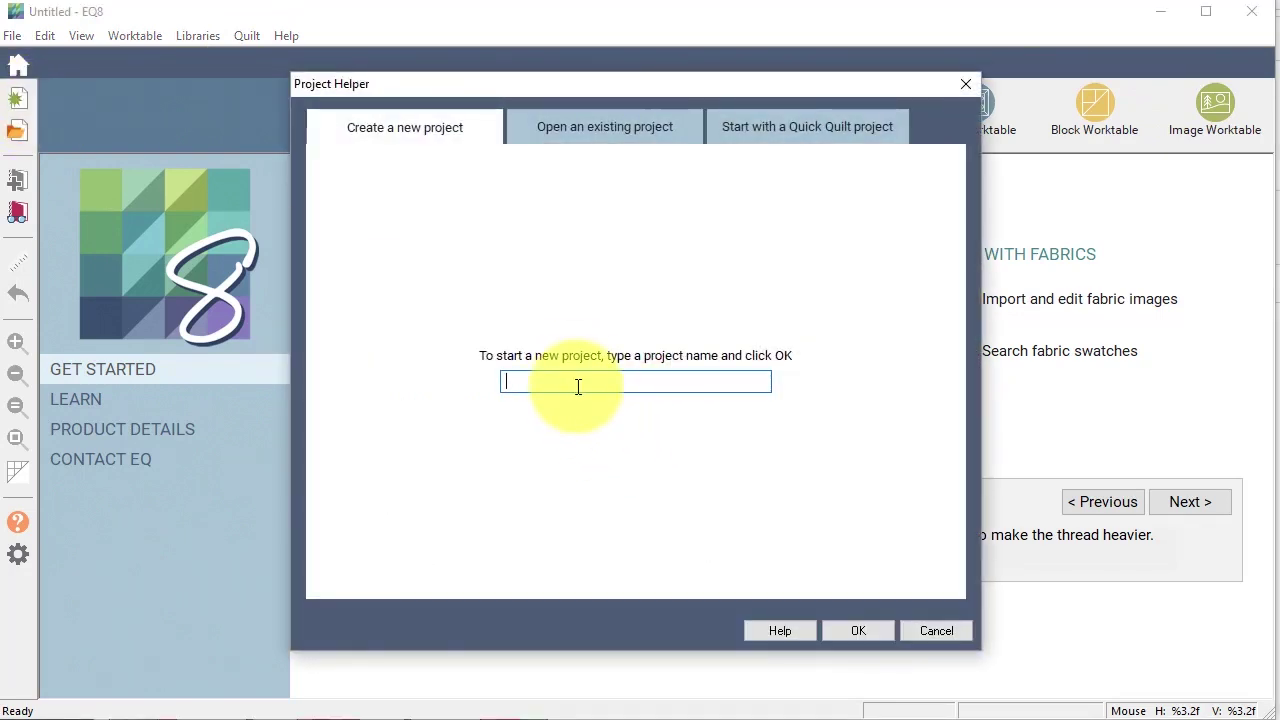
pyautogui.write('April Showers')
pyautogui.click(858, 630)
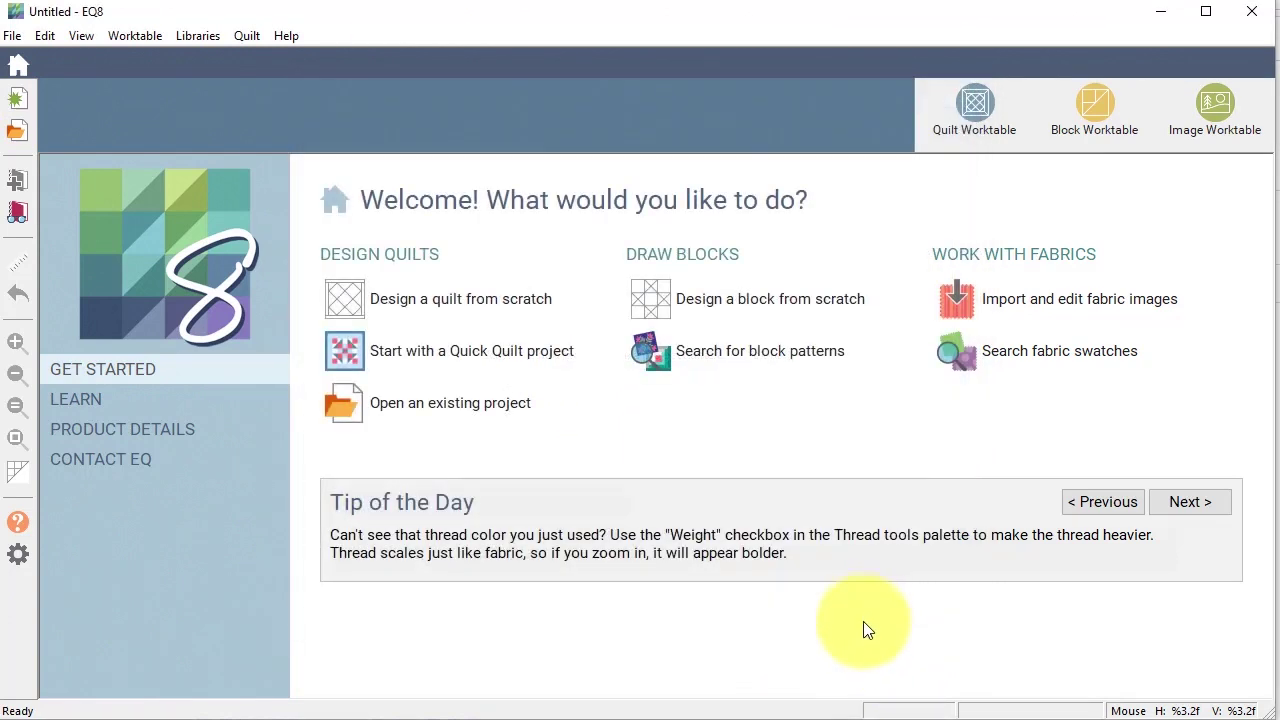
pyautogui.click(799, 302)
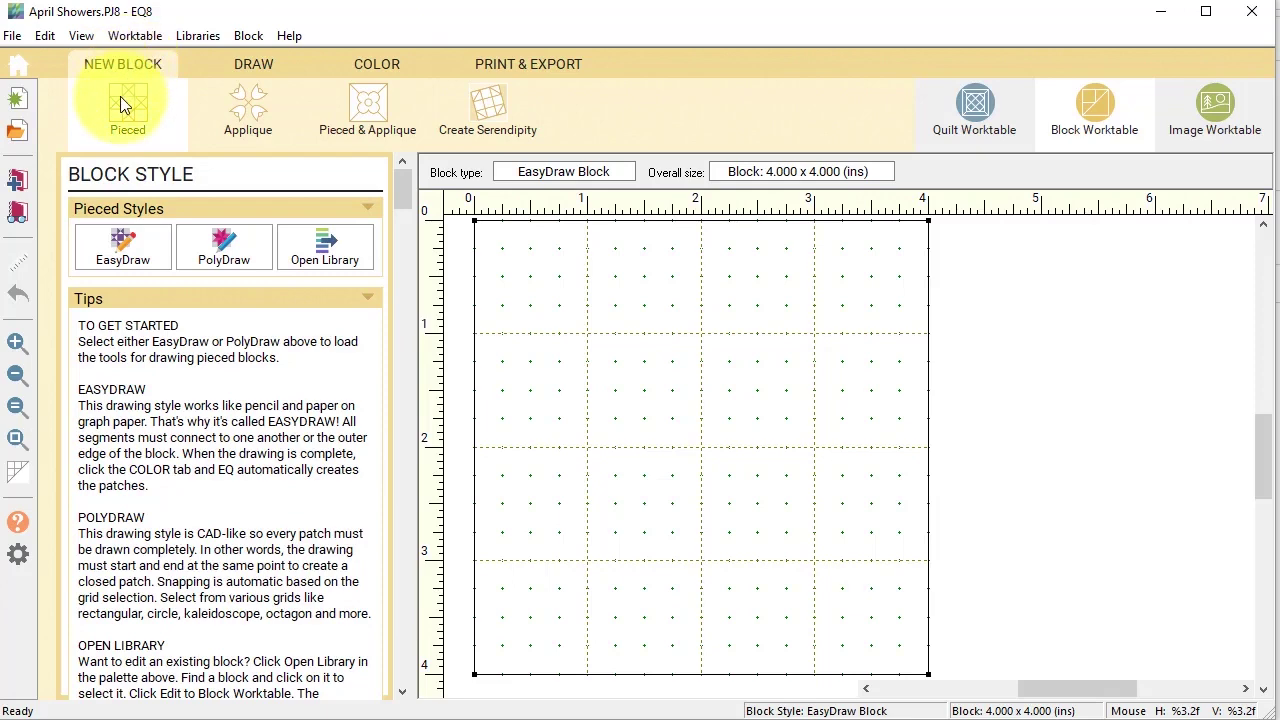
# - Pick the EasyDraw block style and set snap points to 4 horizontally and 4 vertically
pyautogui.click(124, 244)
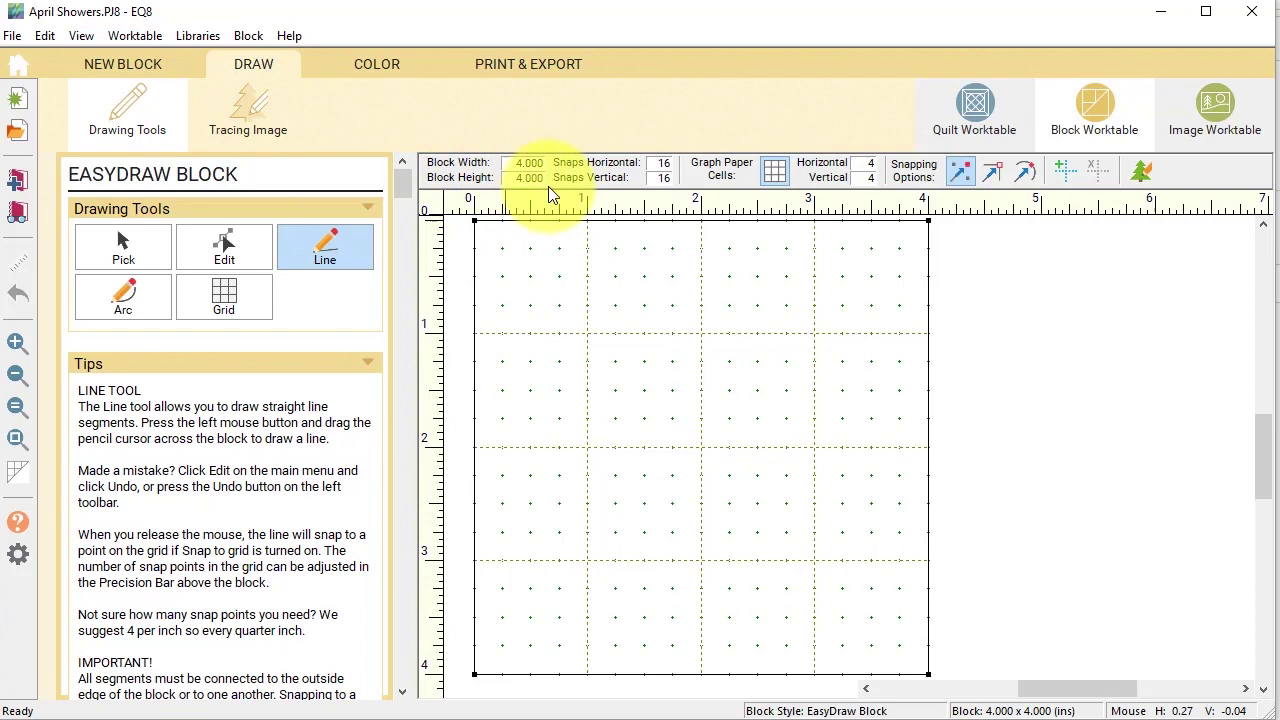
pyautogui.click(663, 163)
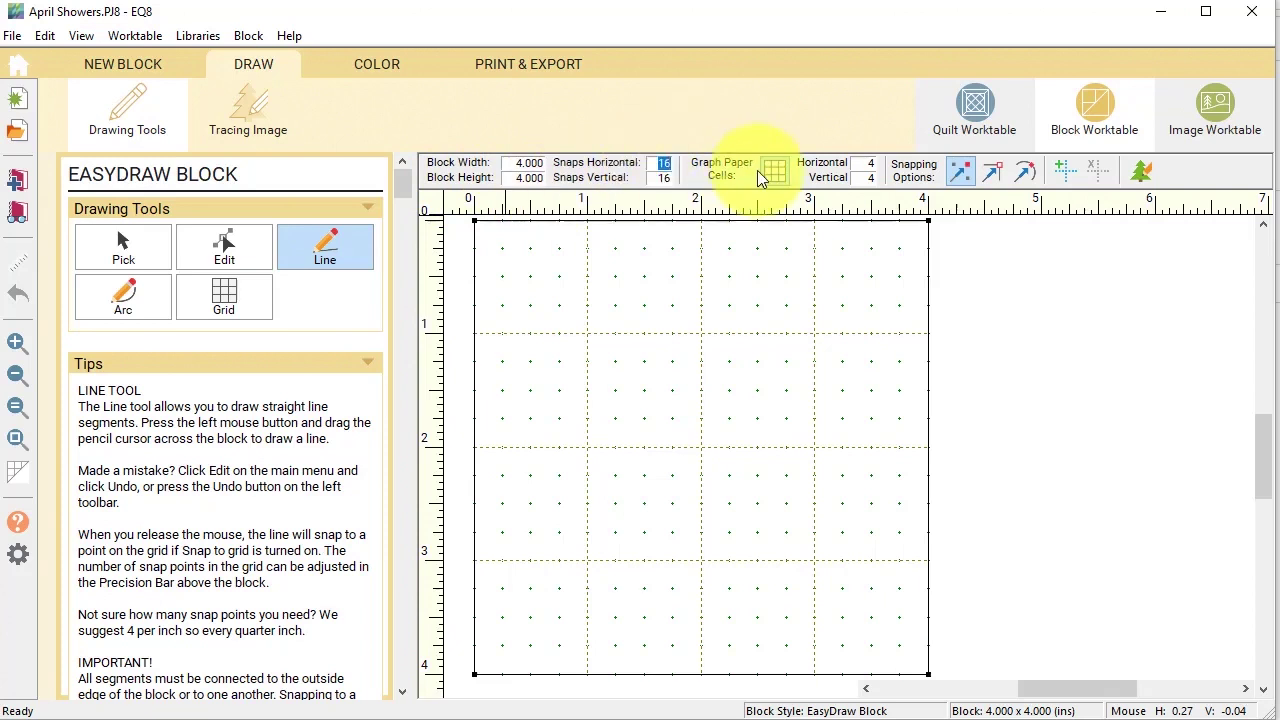
pyautogui.write('4')
pyautogui.press('Tab')
pyautogui.write('4')
pyautogui.press('Tab')
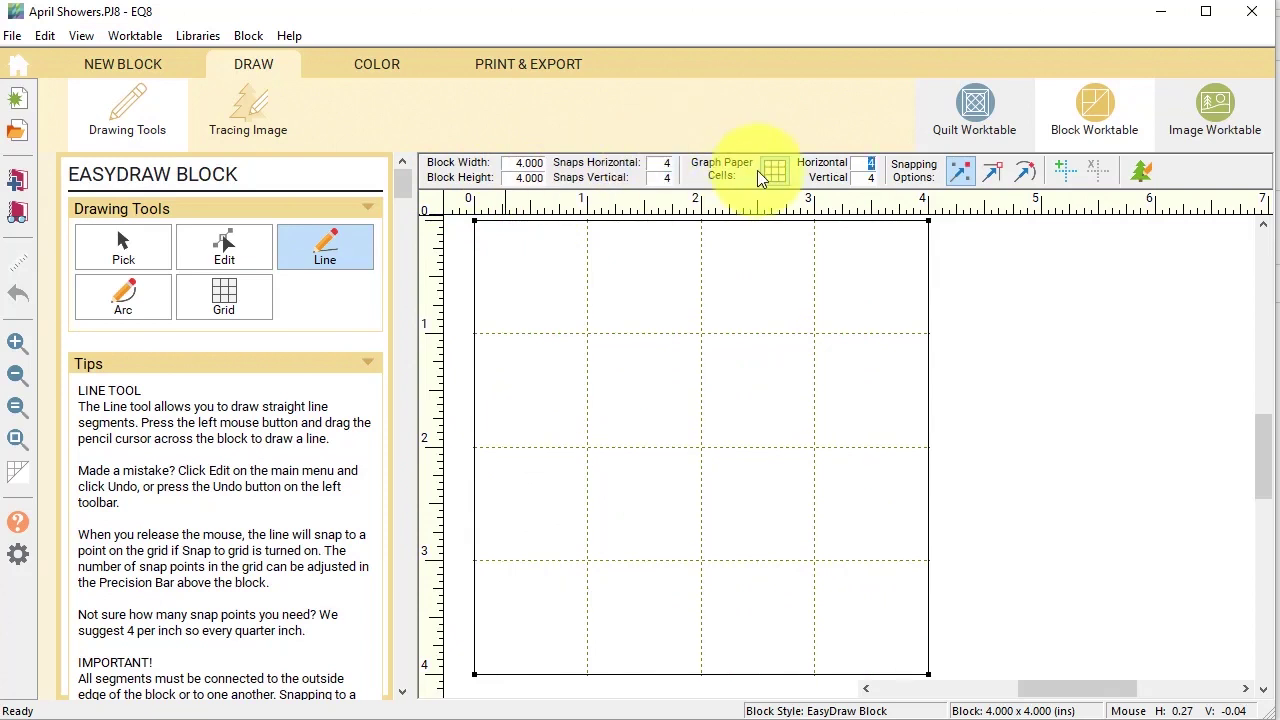
# - With grid snapping on, draw lines from the top-right corner to the bottom-left corner and the bottom-edge midpoint
pyautogui.click(963, 177)
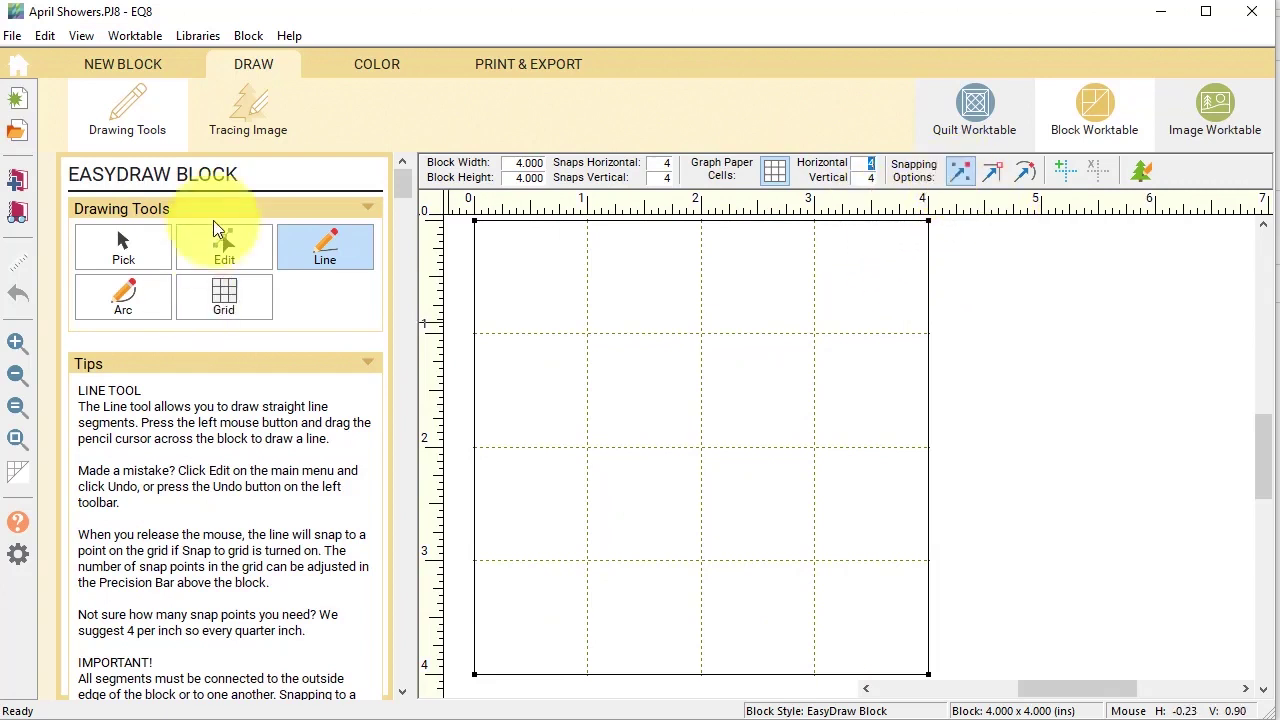
pyautogui.click(325, 241)
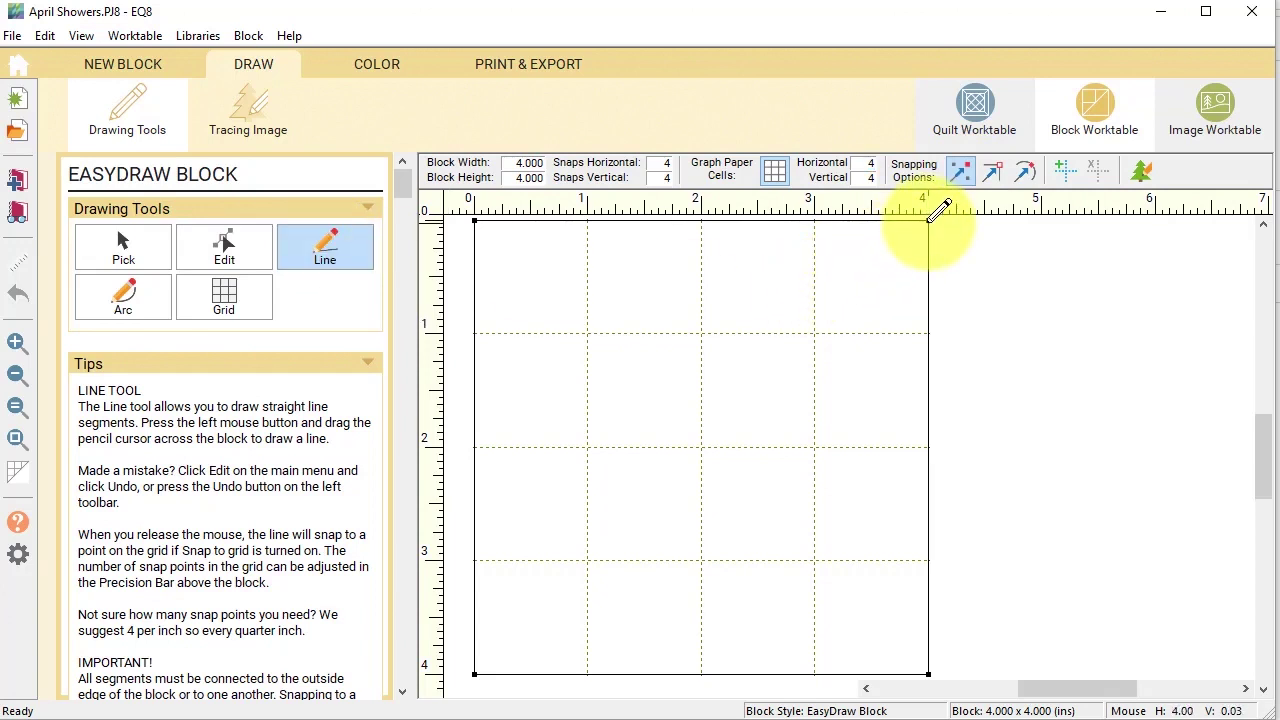
pyautogui.moveTo(929, 219)
pyautogui.mouseDown()
pyautogui.moveTo(808, 309)
pyautogui.moveTo(524, 598)
pyautogui.moveTo(476, 672)
pyautogui.mouseUp()
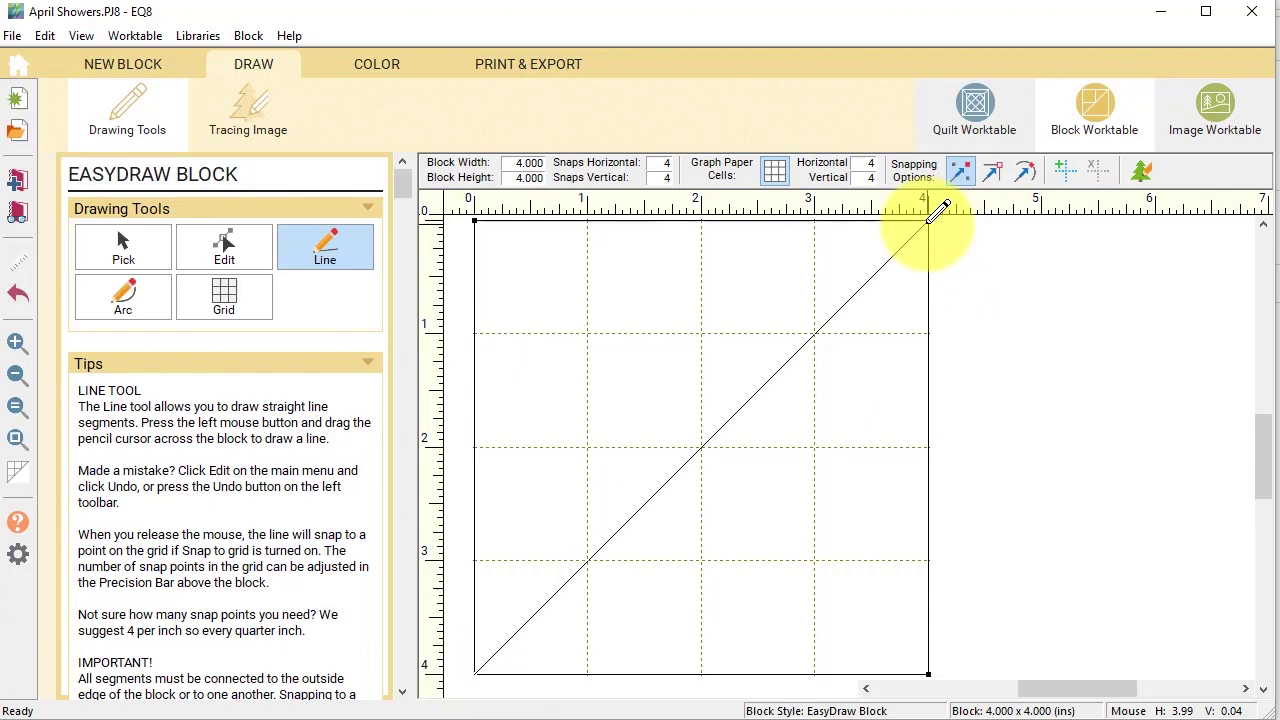
pyautogui.moveTo(929, 221)
pyautogui.mouseDown()
pyautogui.moveTo(748, 518)
pyautogui.moveTo(702, 673)
pyautogui.mouseUp()
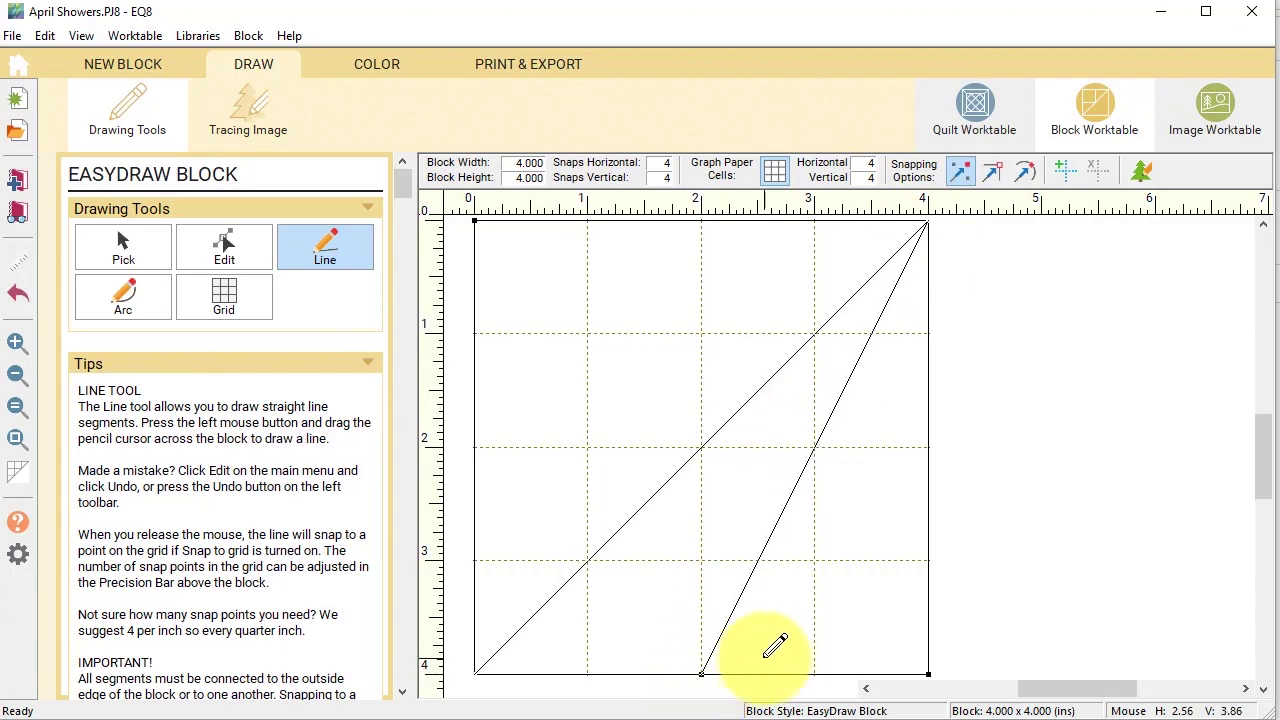
# - Fill the middle wedge bright red, the right triangle dark red, and the upper-left patch light-blue dotted
pyautogui.click(387, 62)
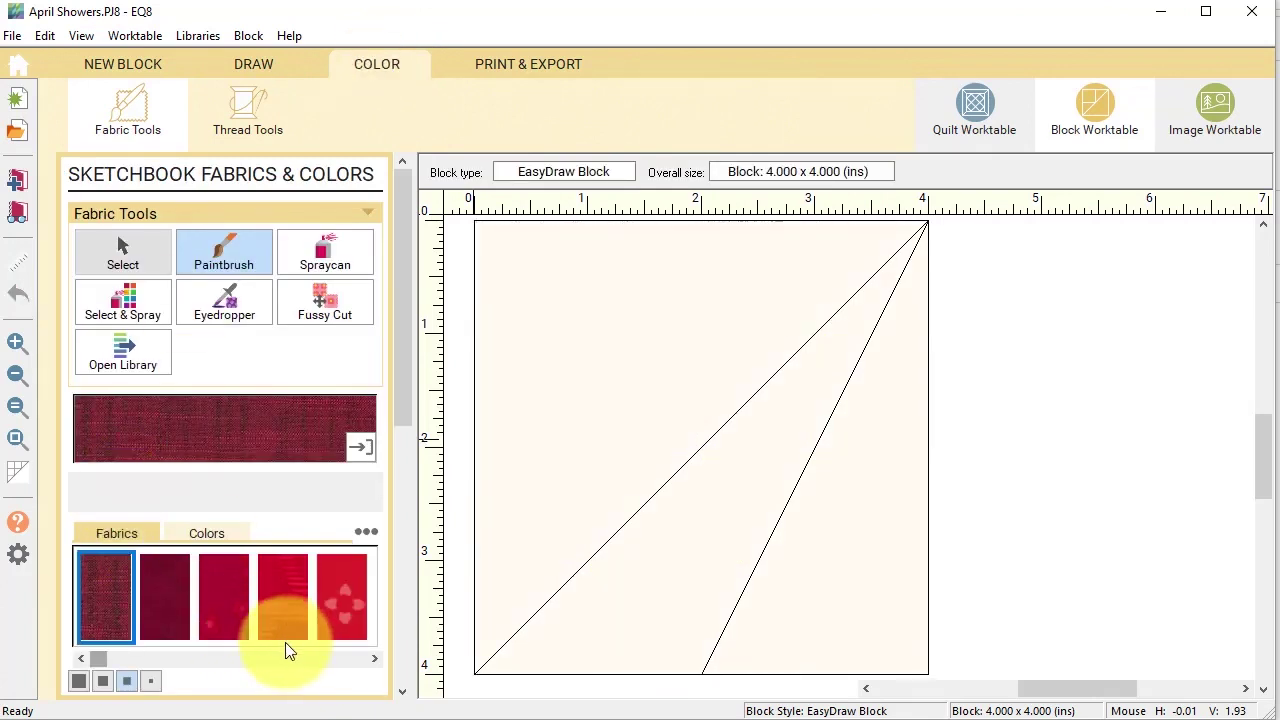
pyautogui.click(288, 609)
pyautogui.click(703, 563)
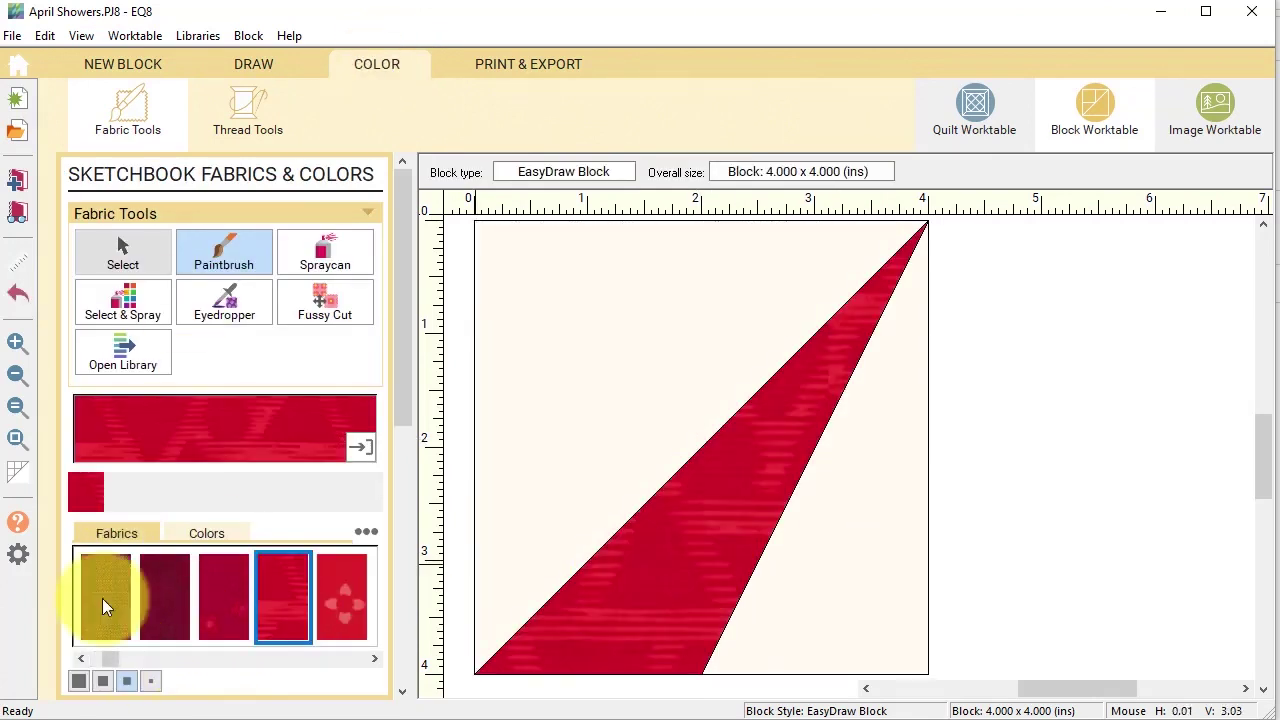
pyautogui.click(165, 597)
pyautogui.click(831, 563)
pyautogui.click(250, 659)
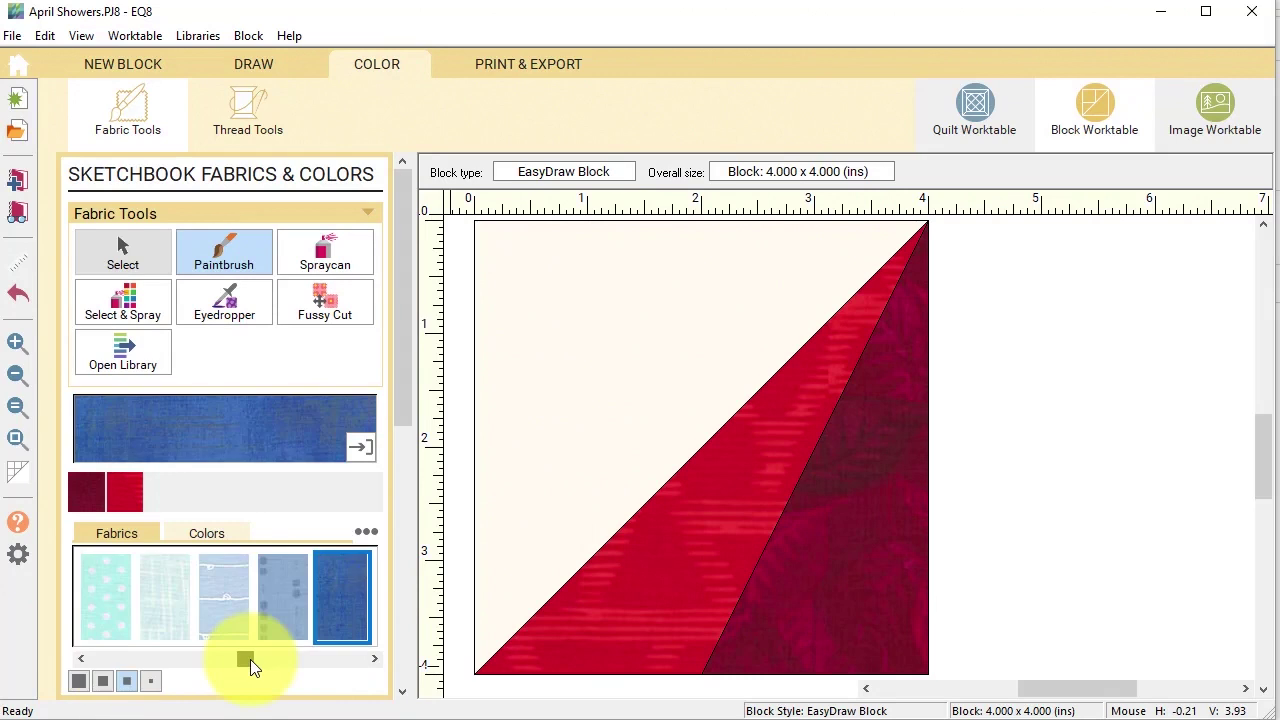
pyautogui.click(224, 597)
pyautogui.click(729, 362)
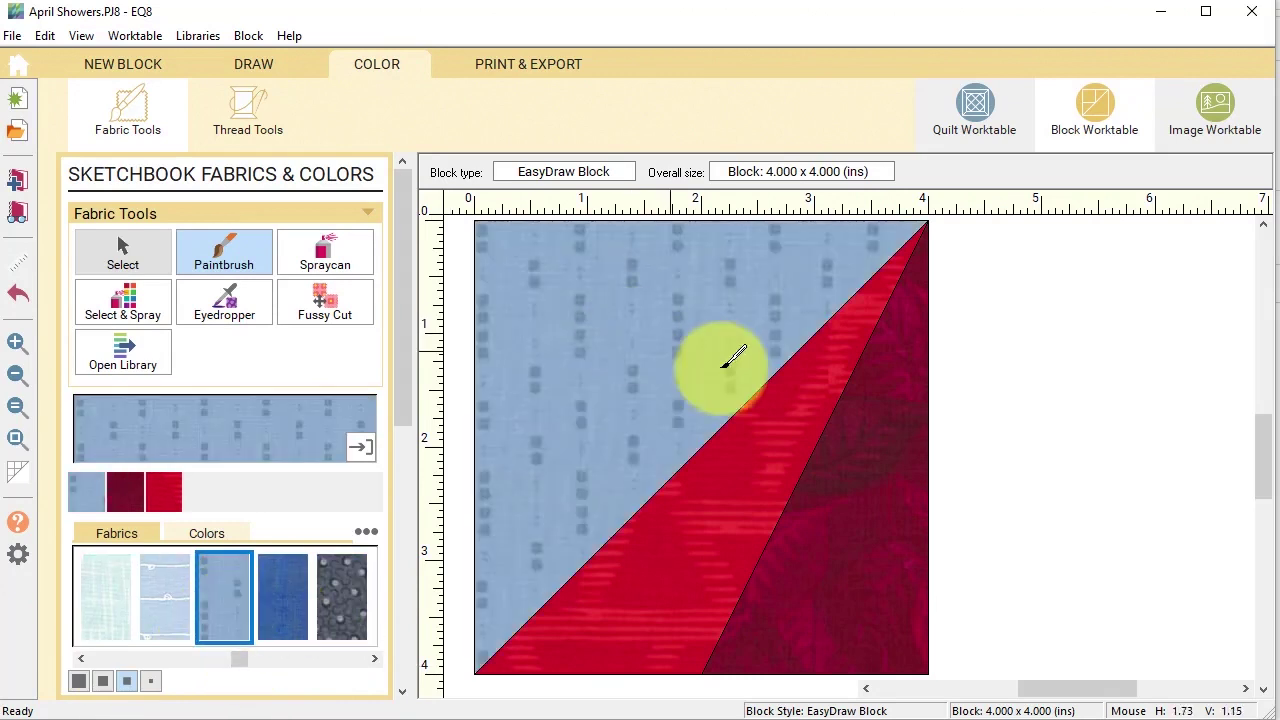
pyautogui.click(15, 187)
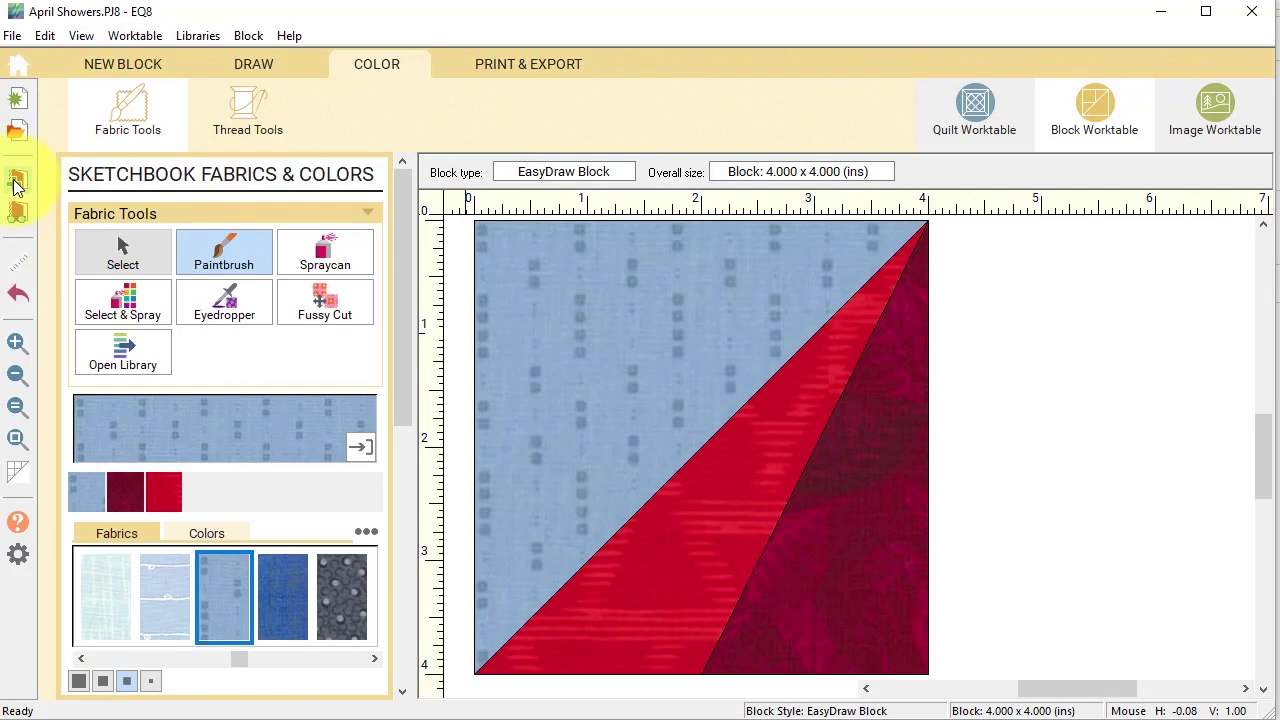
# - Set snaps back to 16 each way and draw a vertical line 0.25 in from the left edge to the diagonal
pyautogui.click(252, 65)
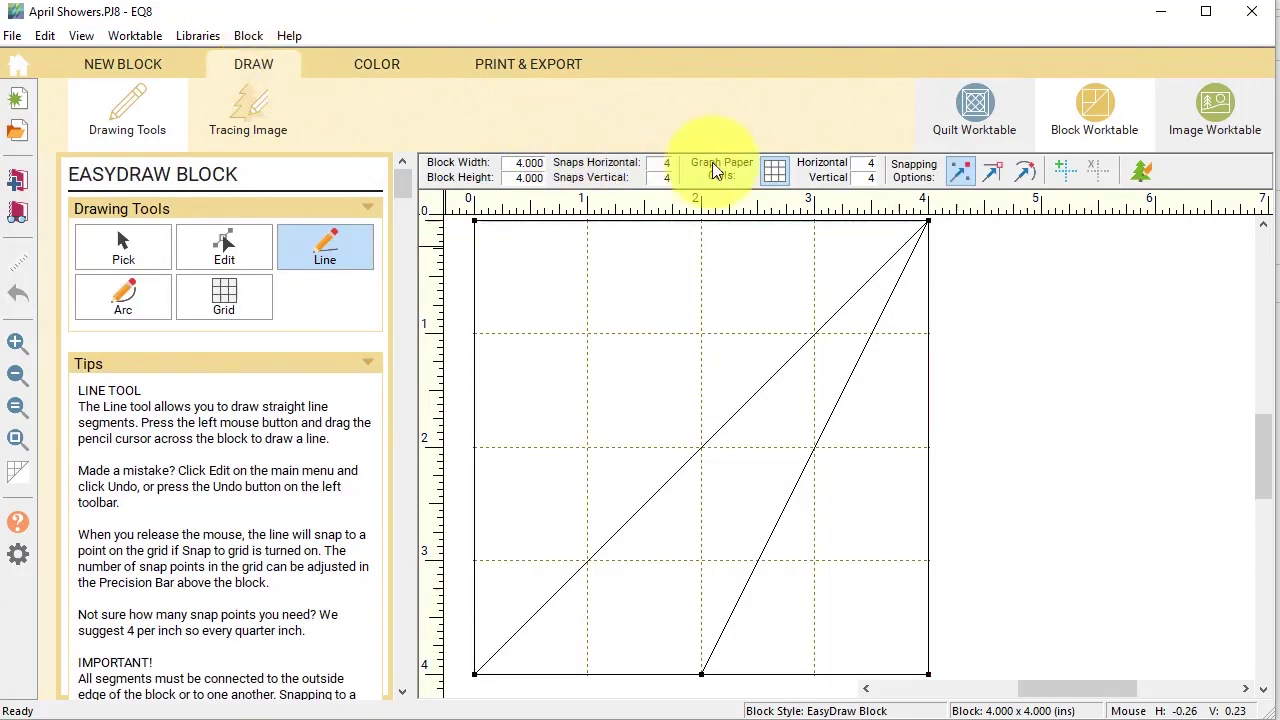
pyautogui.click(652, 162)
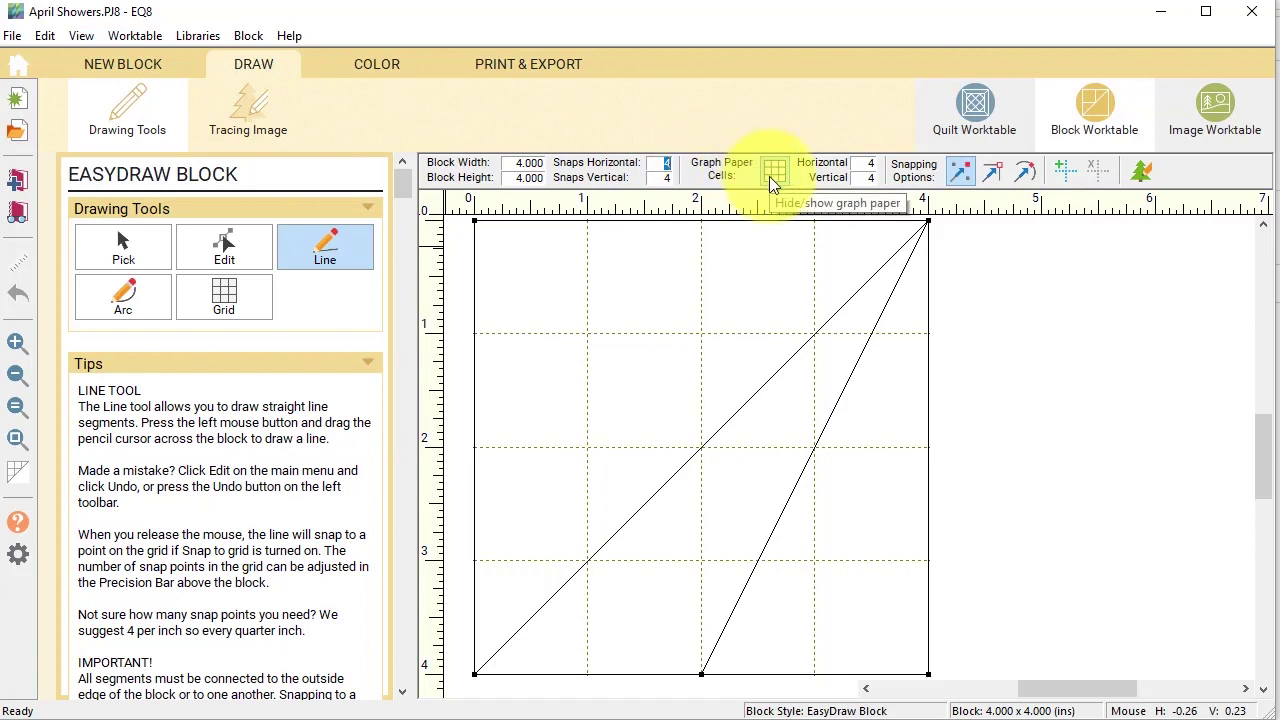
pyautogui.write('16')
pyautogui.press('Tab')
pyautogui.write('16')
pyautogui.press('Tab')
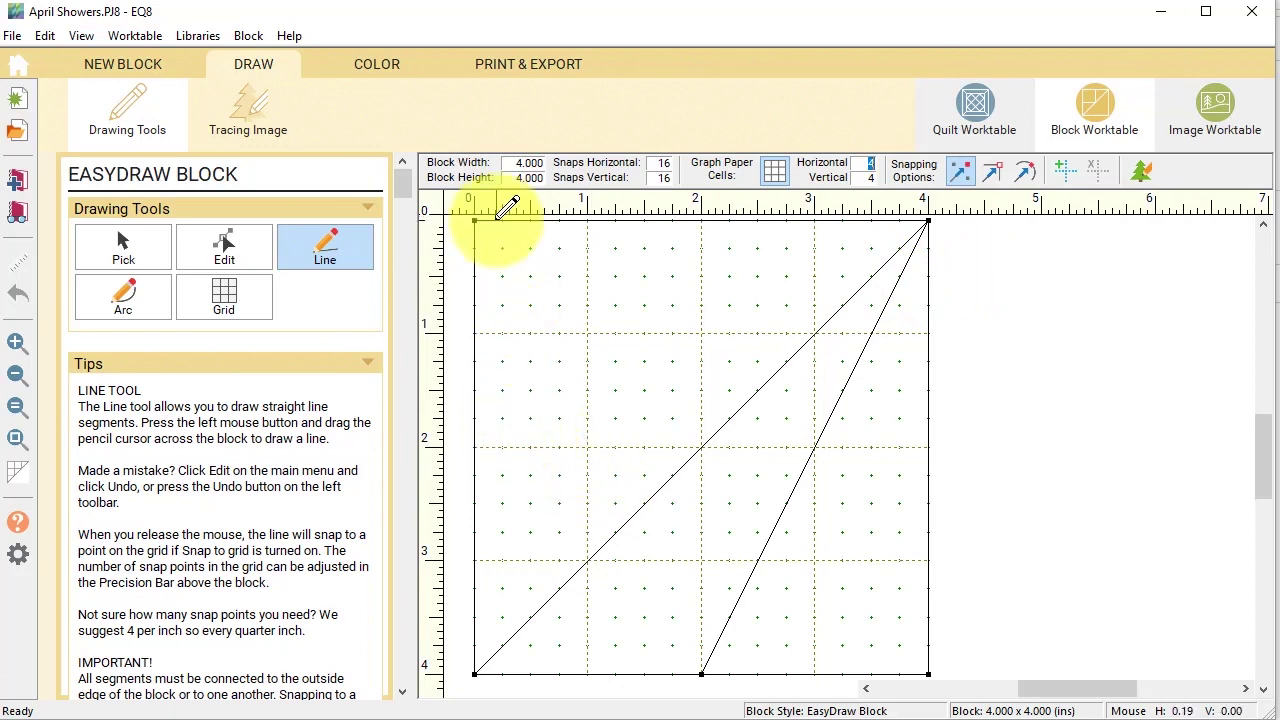
pyautogui.click(325, 250)
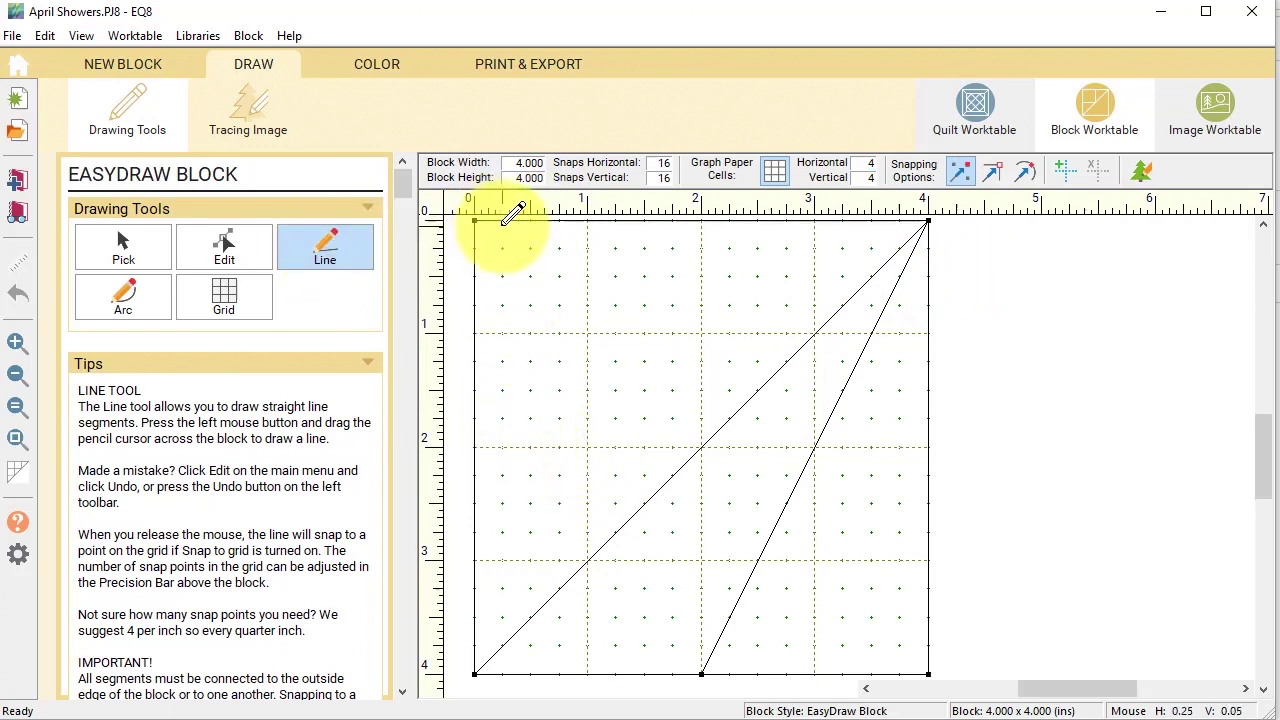
pyautogui.moveTo(503, 220)
pyautogui.mouseDown()
pyautogui.moveTo(543, 506)
pyautogui.moveTo(503, 580)
pyautogui.moveTo(503, 645)
pyautogui.mouseUp()
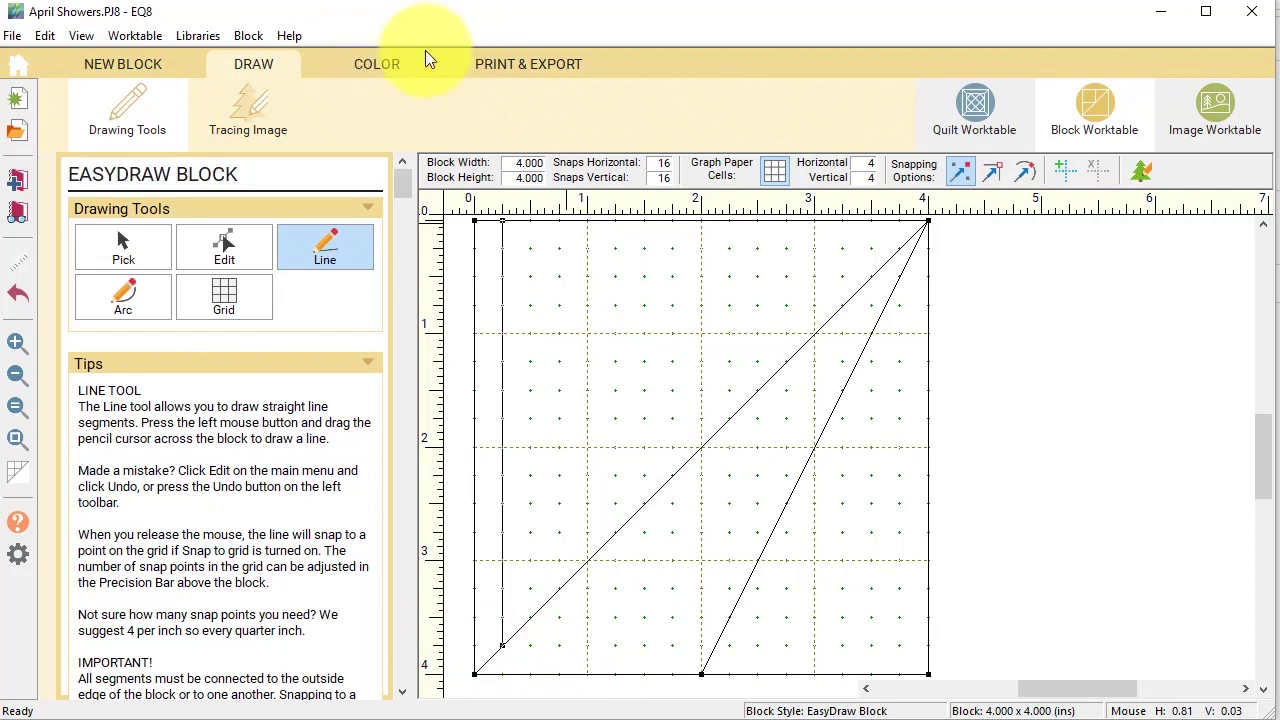
# - Paint the narrow left strip with brown fabric and add the umbrella block to the sketchbook
pyautogui.click(374, 61)
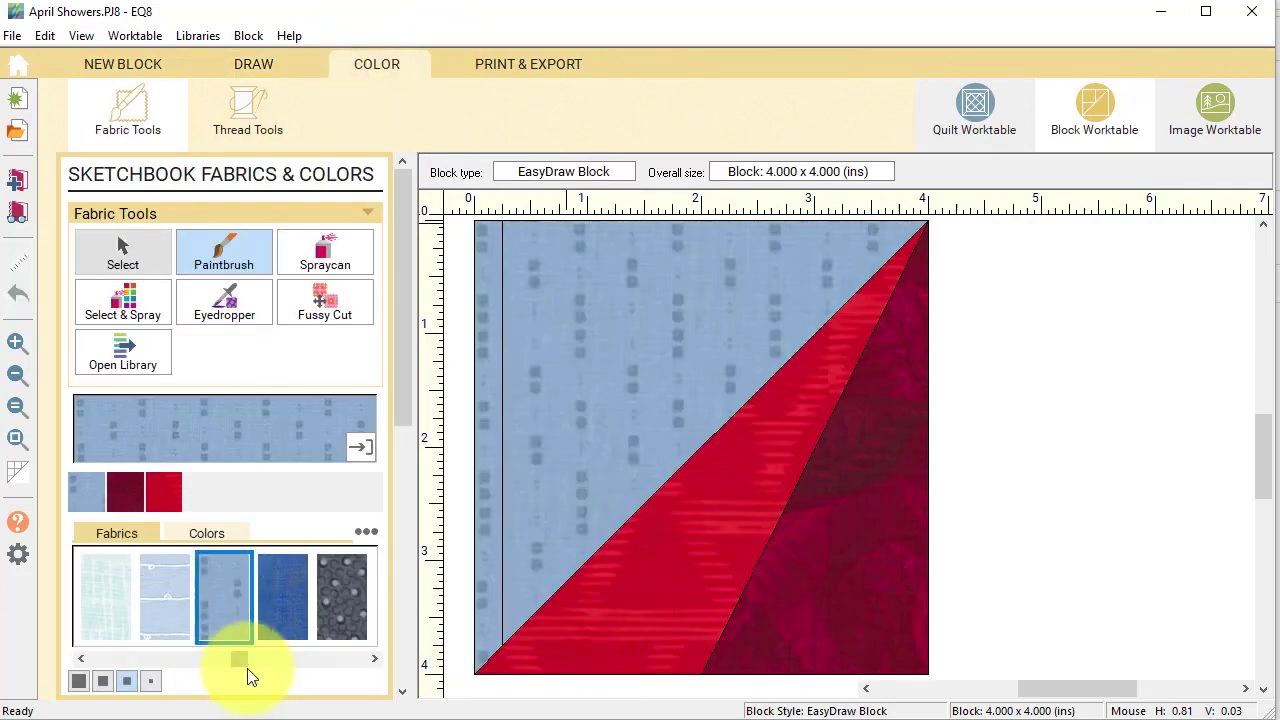
pyautogui.moveTo(250, 660); pyautogui.dragTo(277, 659)
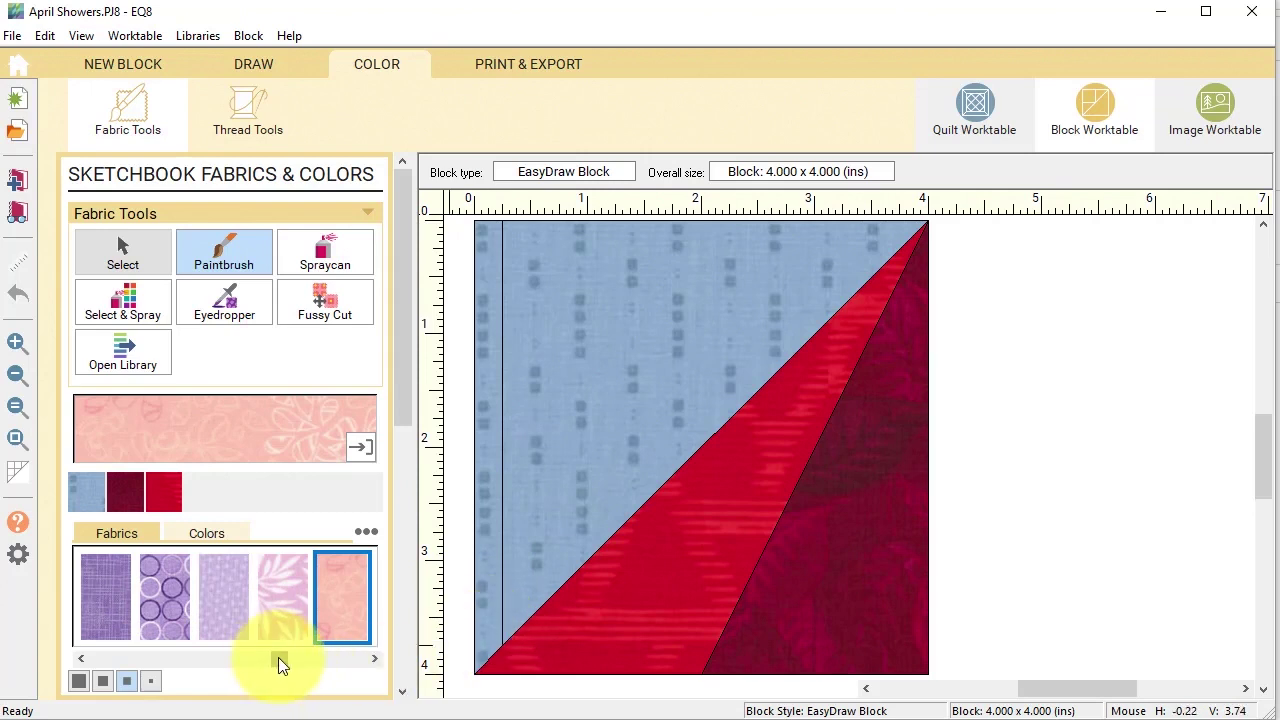
pyautogui.moveTo(278, 657)
pyautogui.mouseDown()
pyautogui.moveTo(321, 658)
pyautogui.moveTo(297, 661)
pyautogui.mouseUp()
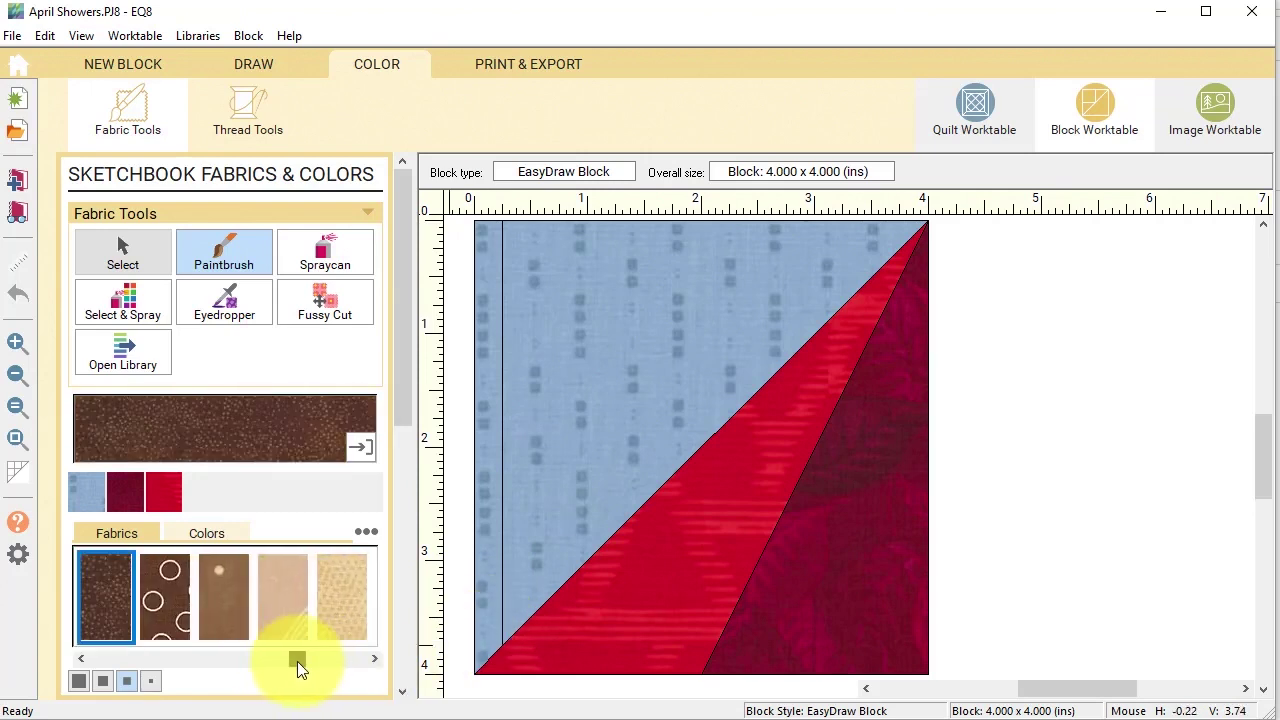
pyautogui.click(488, 515)
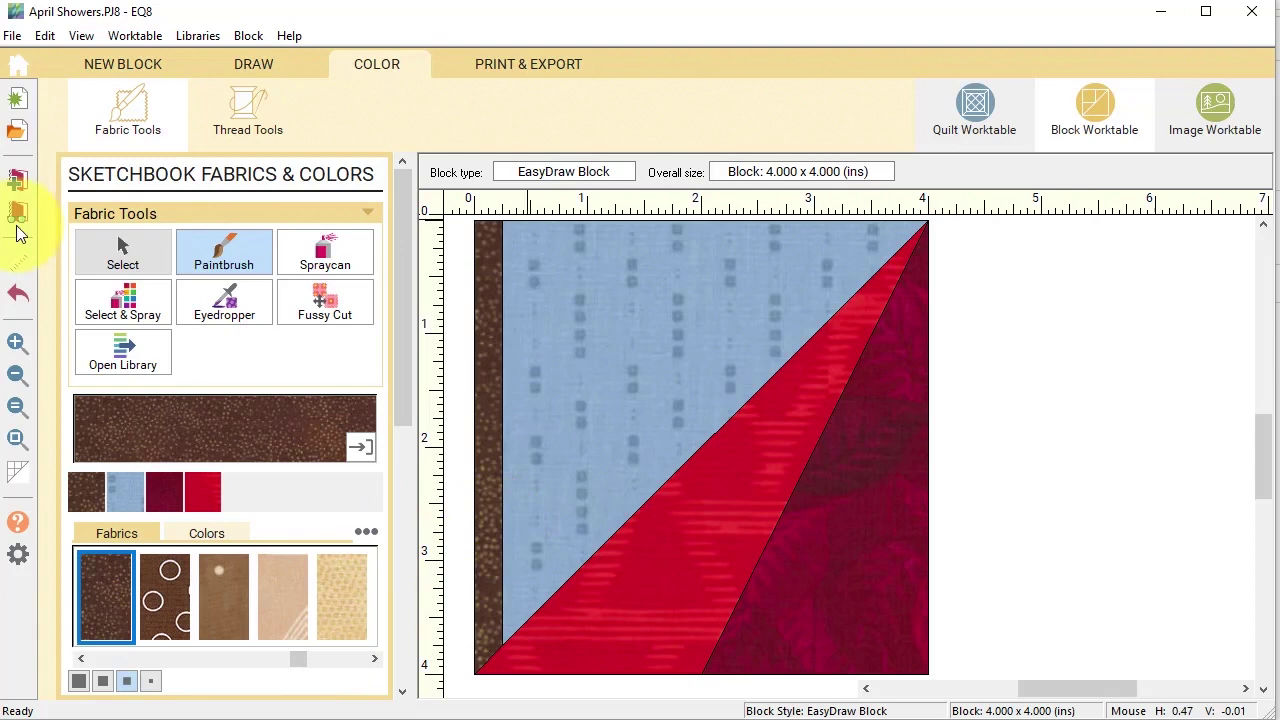
pyautogui.click(15, 183)
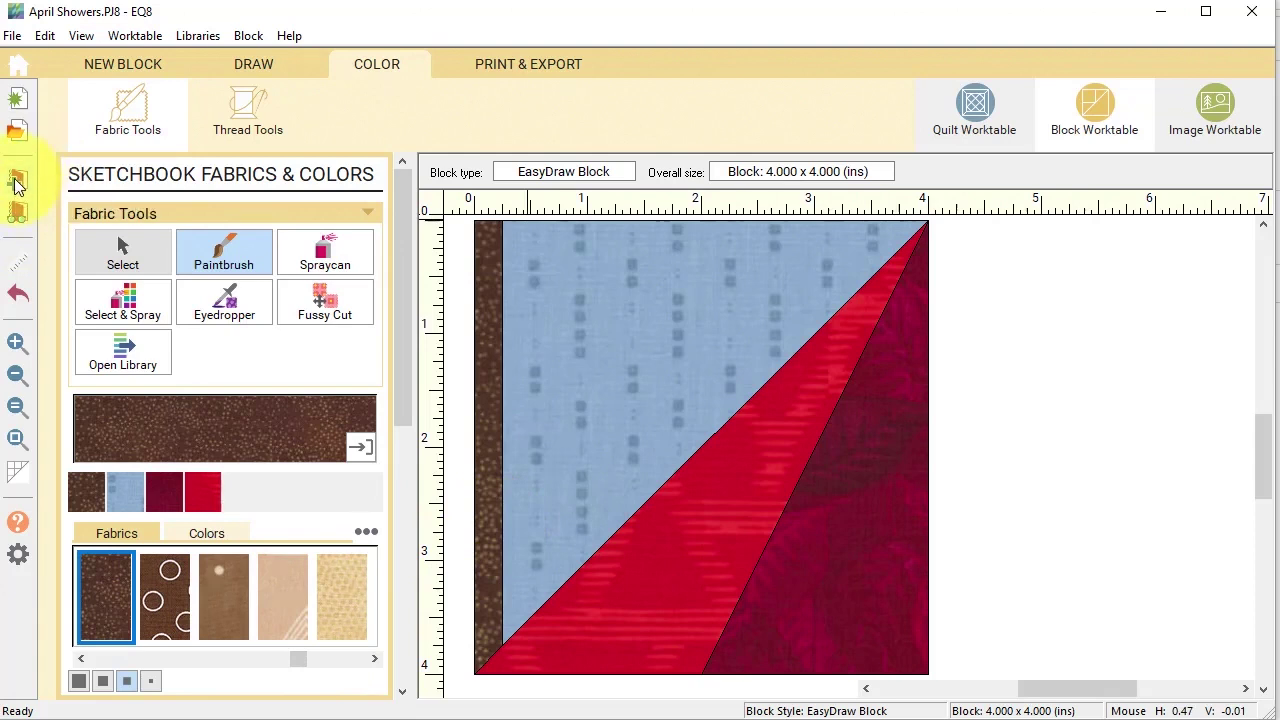
# - In a new EasyDraw block, draw a vertical line 0.25 in inside the right edge and a bottom-right diagonal
pyautogui.click(127, 64)
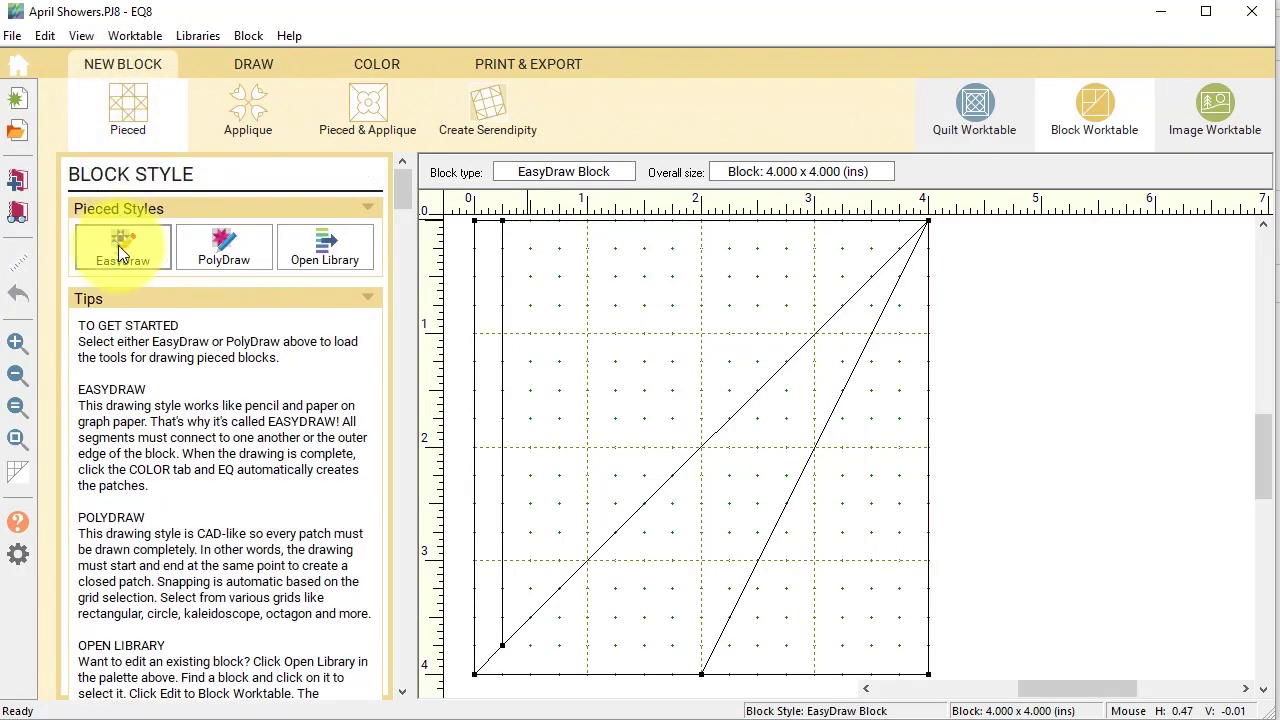
pyautogui.click(119, 245)
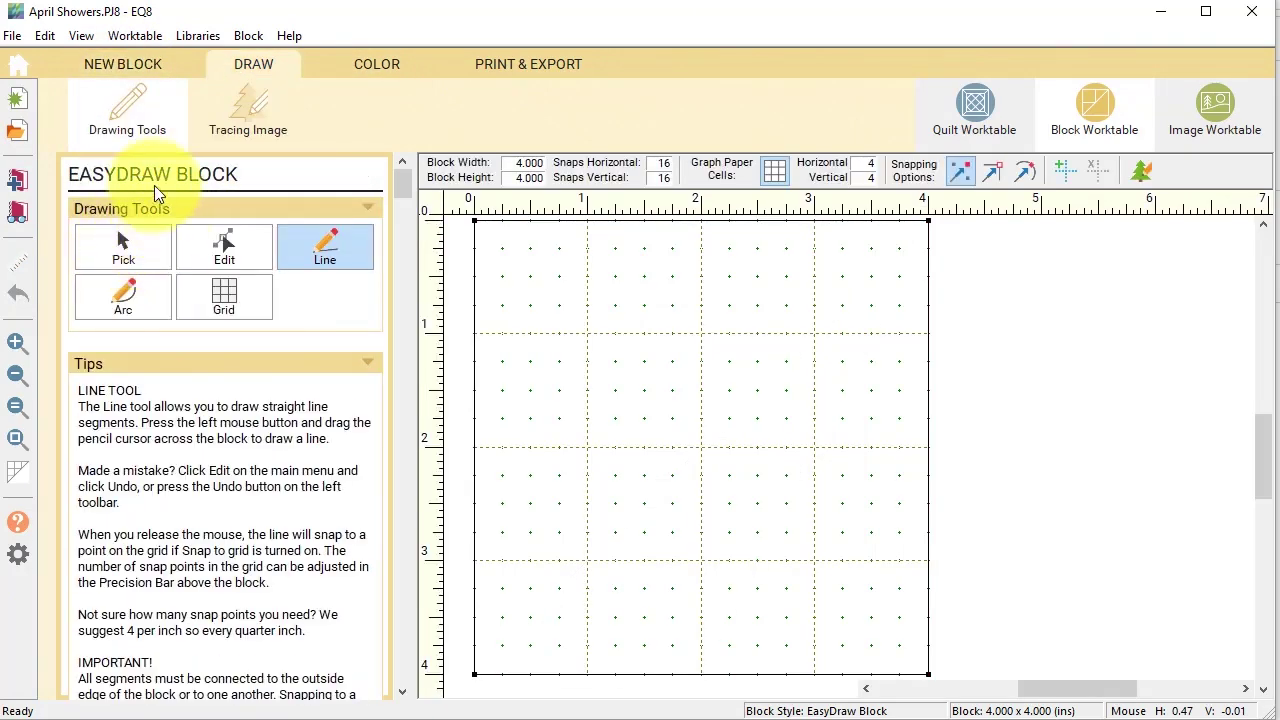
pyautogui.click(325, 241)
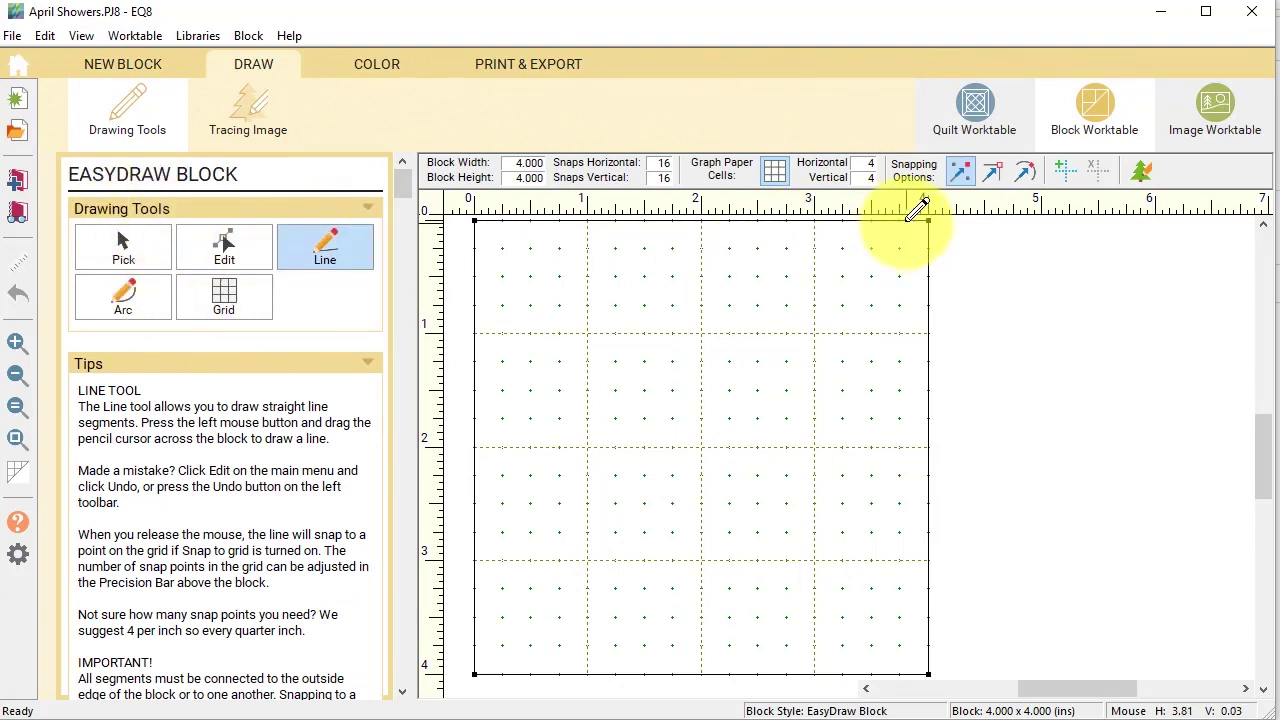
pyautogui.moveTo(918, 208)
pyautogui.mouseDown()
pyautogui.moveTo(897, 571)
pyautogui.moveTo(911, 668)
pyautogui.mouseUp()
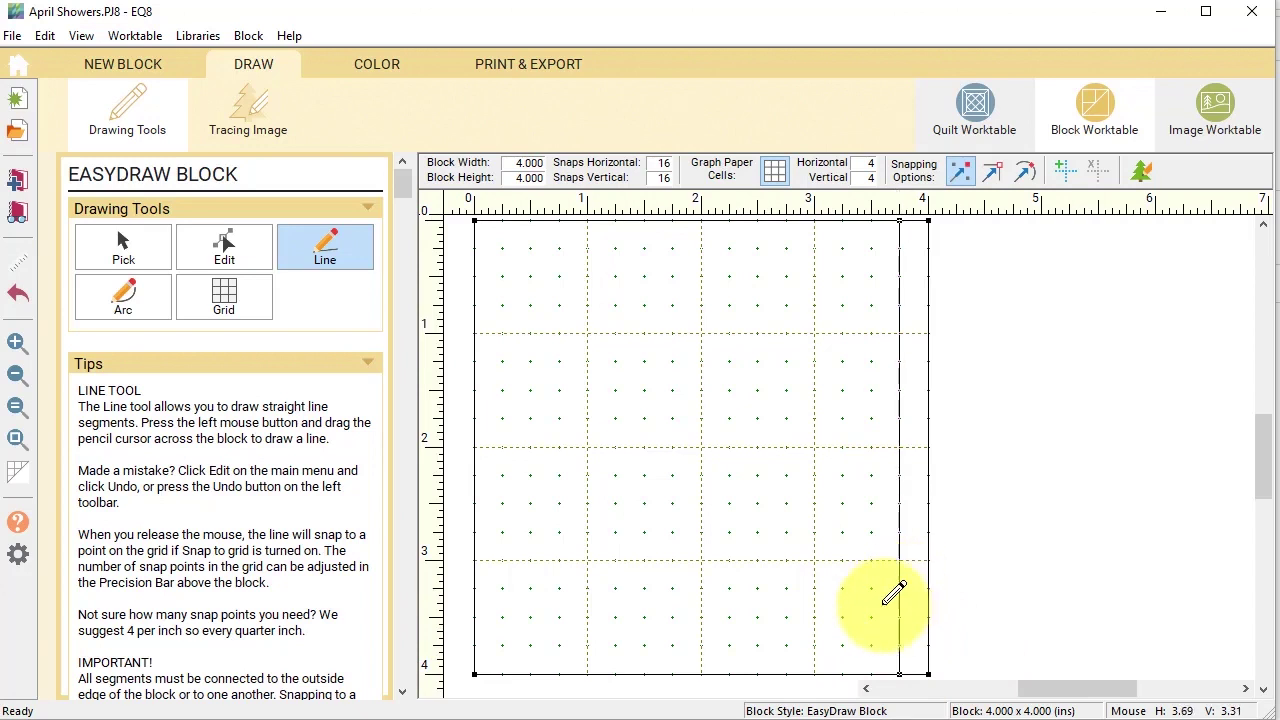
pyautogui.moveTo(886, 598); pyautogui.dragTo(815, 673)
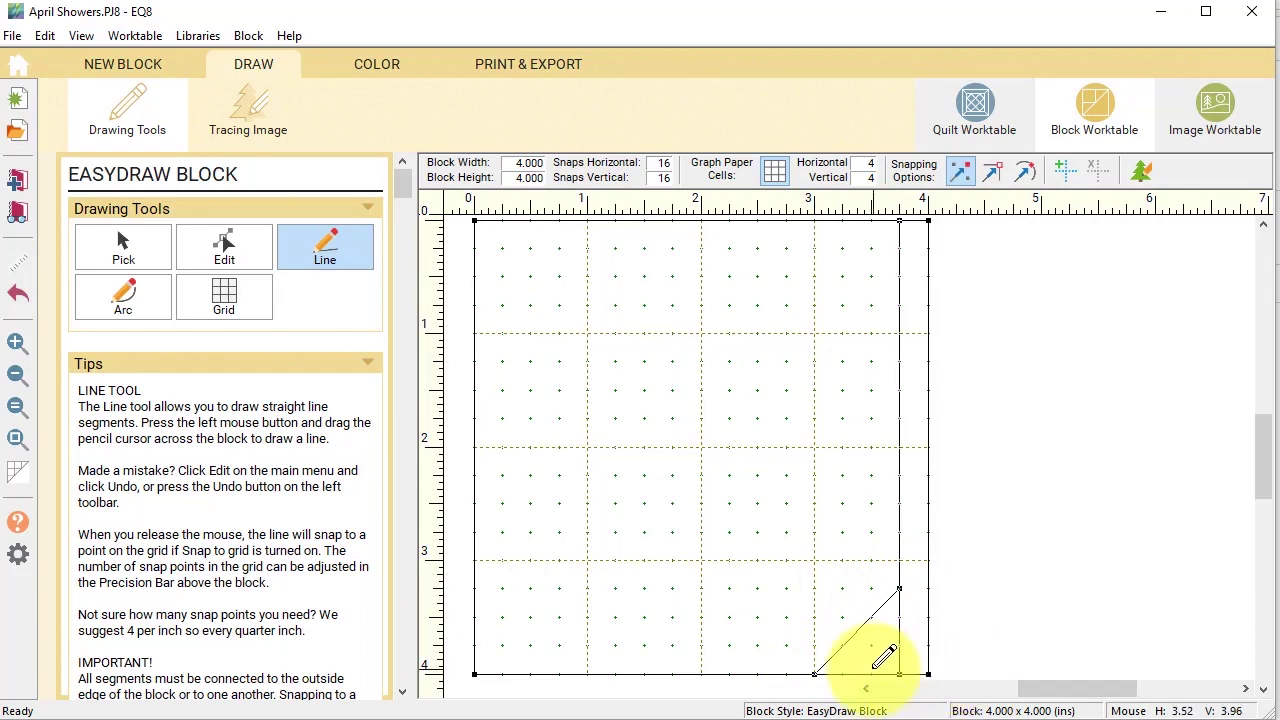
# - Colour the right strip and corner brown and the large patch blue sky, save the block, and start a new quilt
pyautogui.click(378, 64)
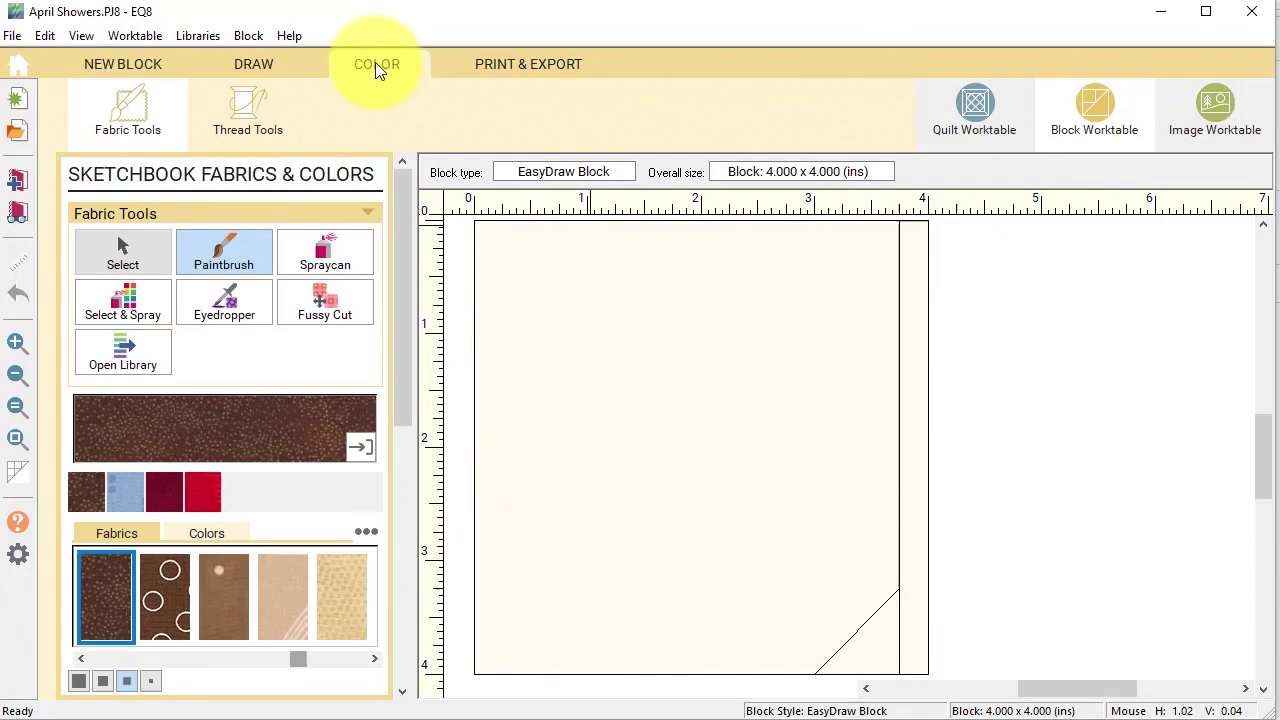
pyautogui.click(916, 440)
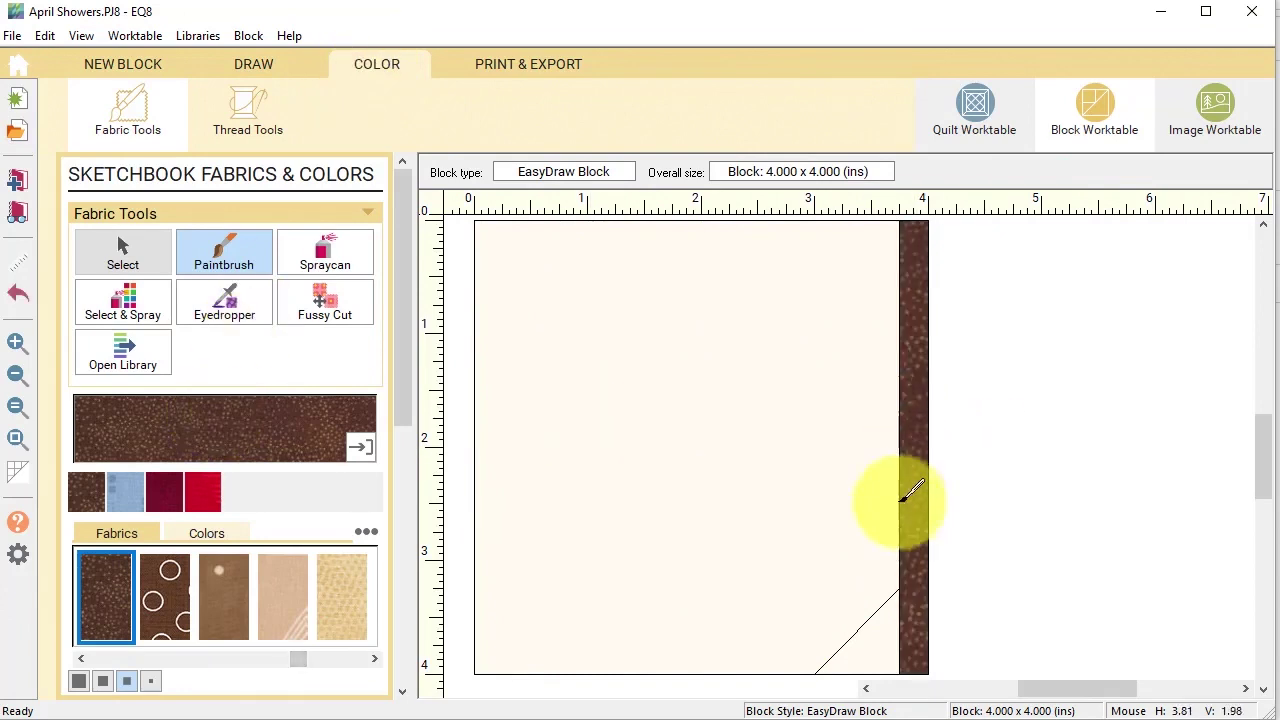
pyautogui.click(890, 611)
pyautogui.click(130, 494)
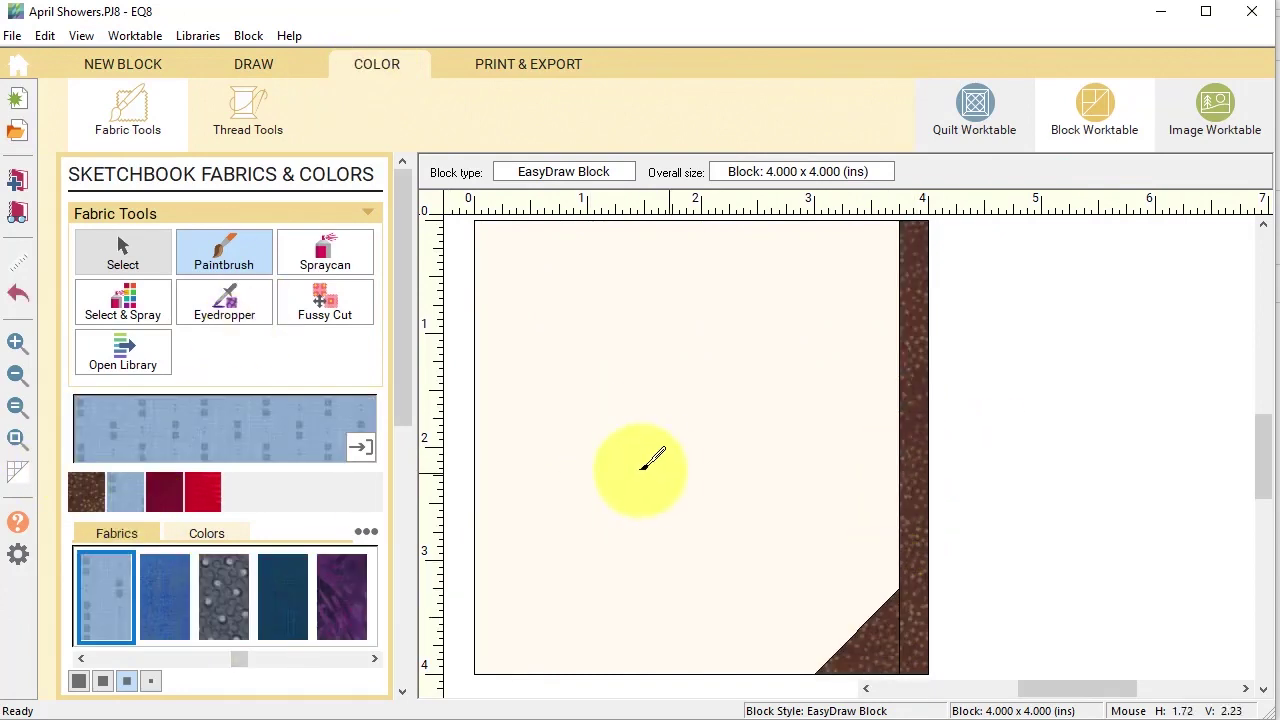
pyautogui.click(657, 464)
pyautogui.click(8, 182)
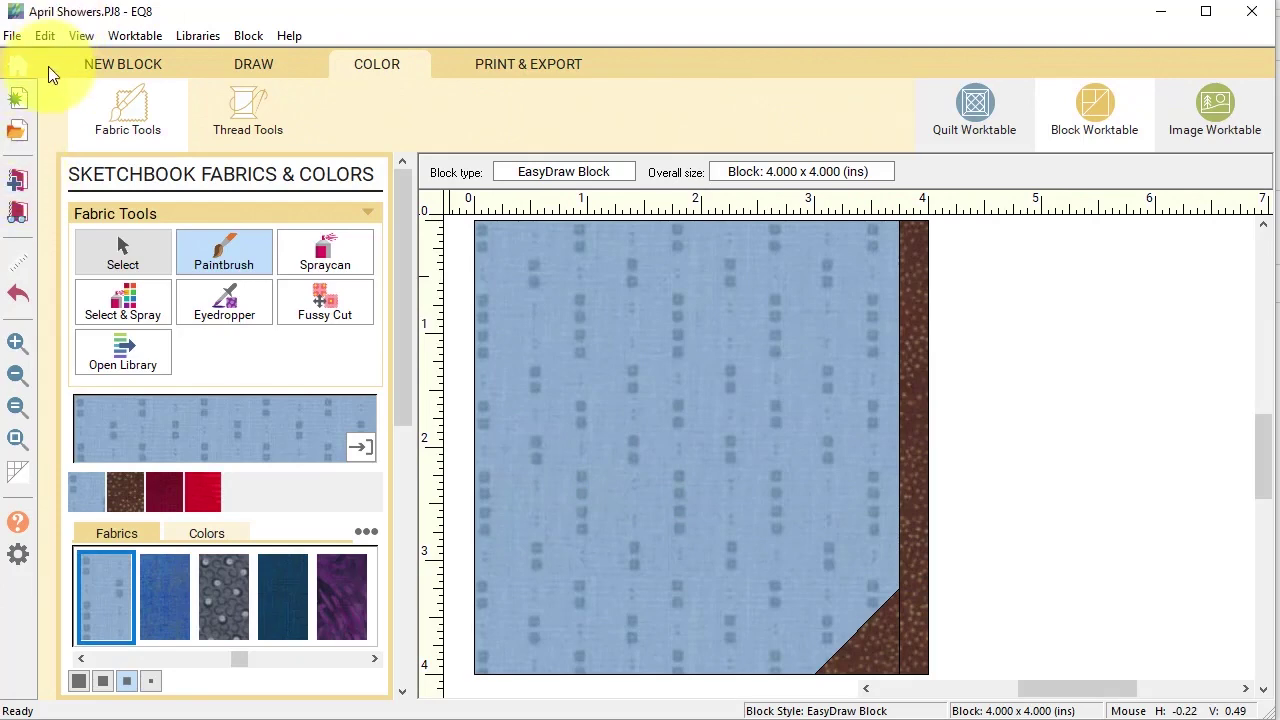
pyautogui.click(18, 67)
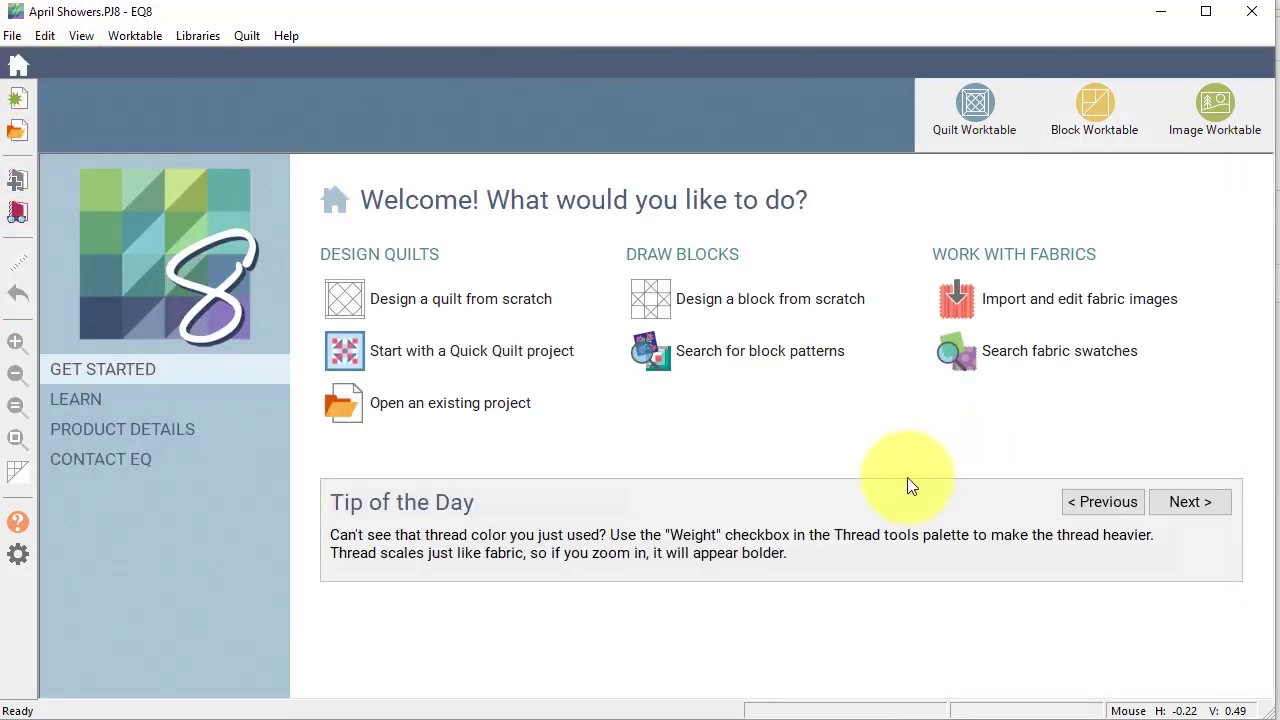
pyautogui.click(500, 301)
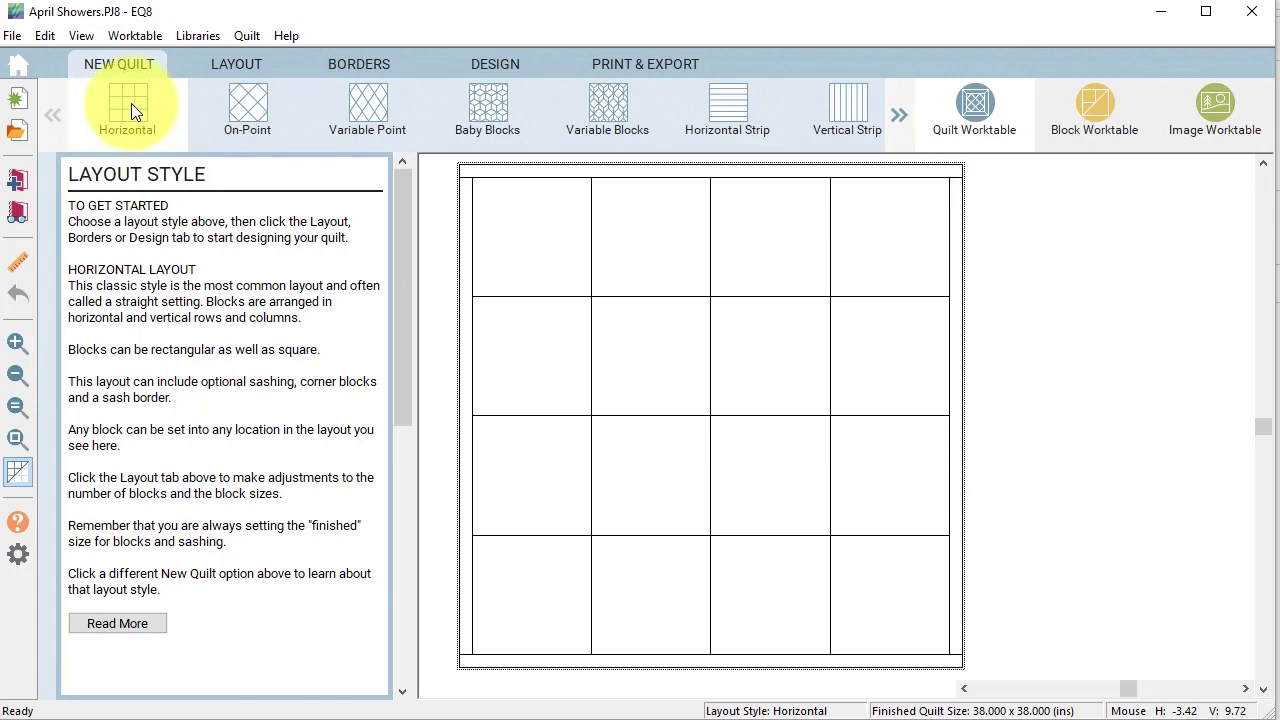
# - Set the block width and height to 4 in and delete the border for a 16 x 16 in quilt
pyautogui.click(238, 63)
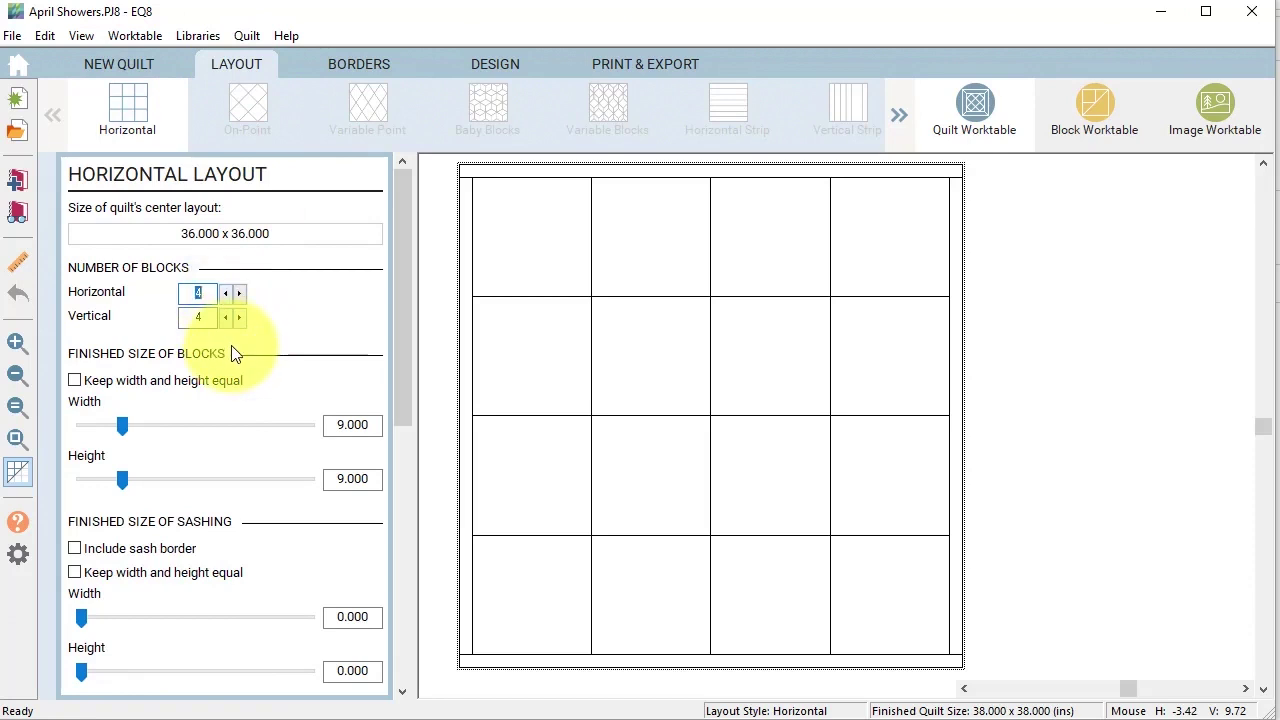
pyautogui.click(333, 424)
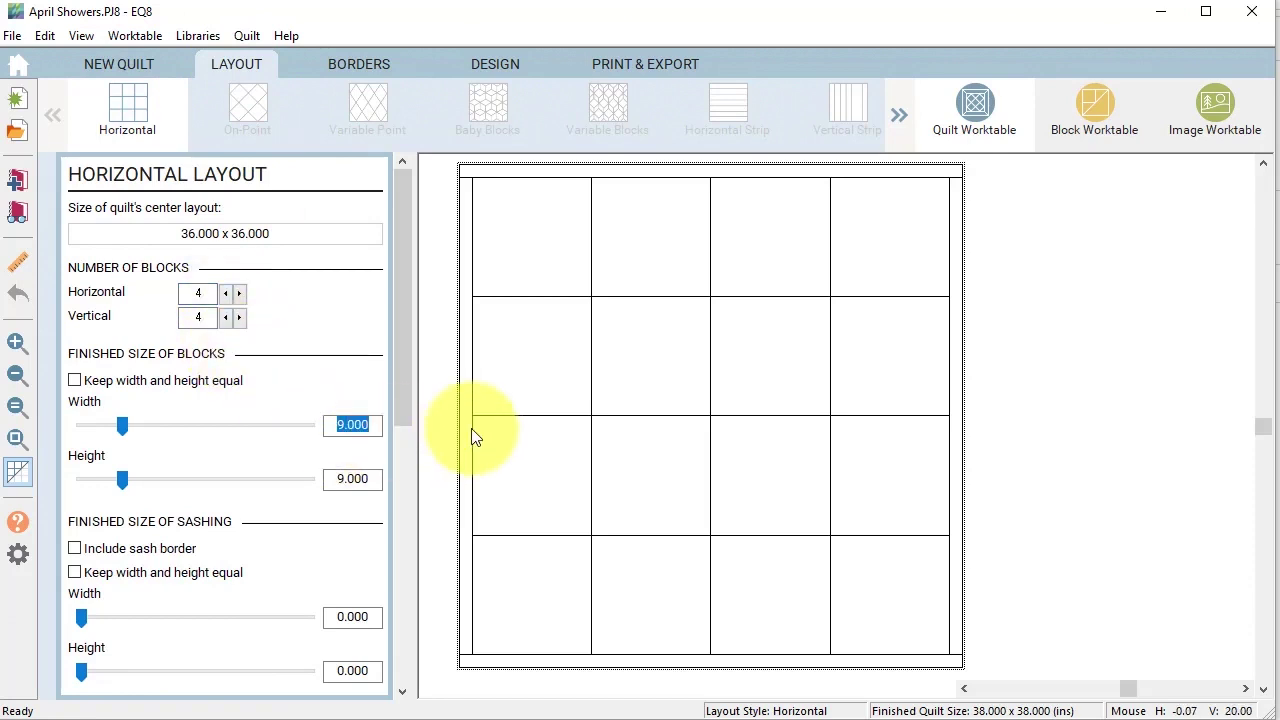
pyautogui.write('4')
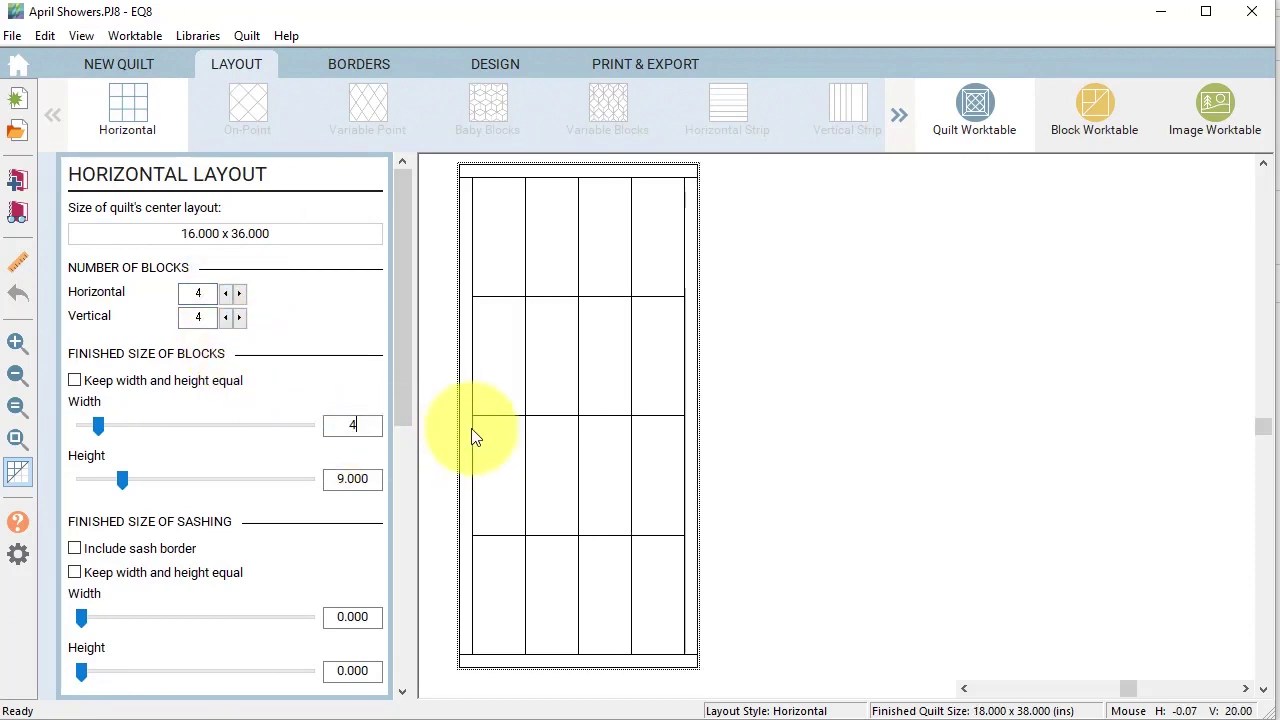
pyautogui.press('Tab')
pyautogui.write('4')
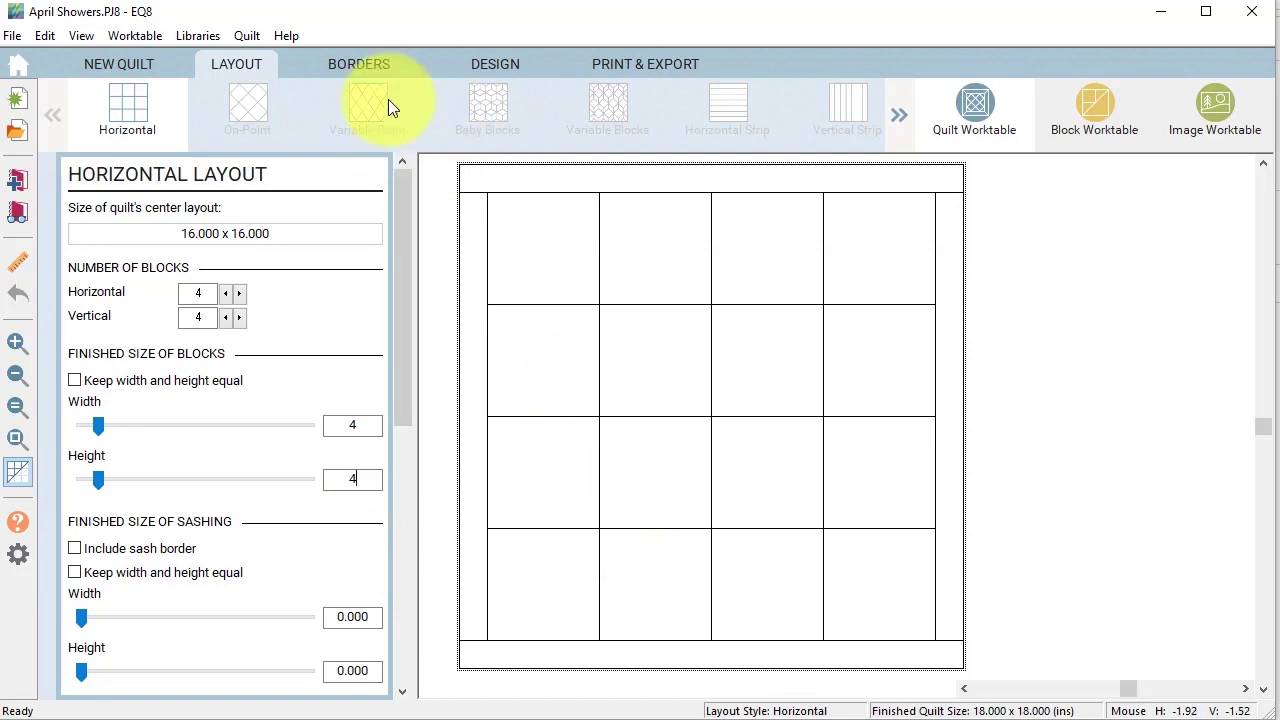
pyautogui.click(365, 64)
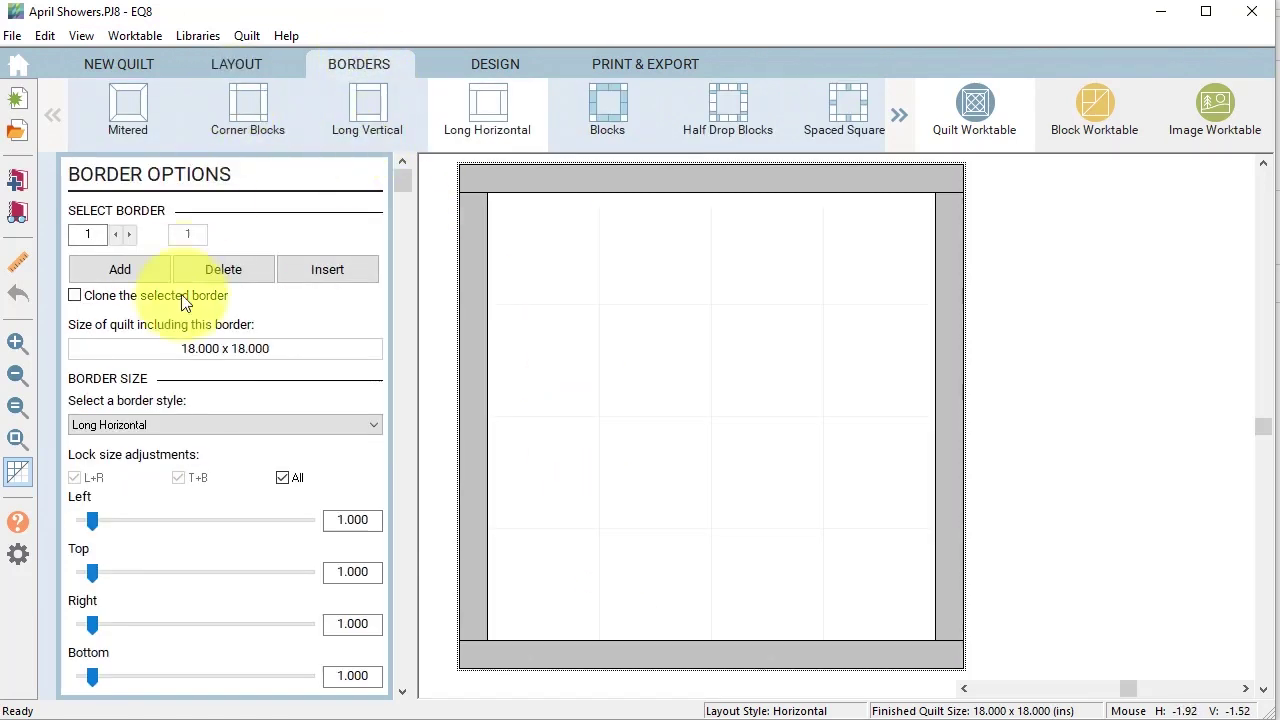
pyautogui.click(231, 272)
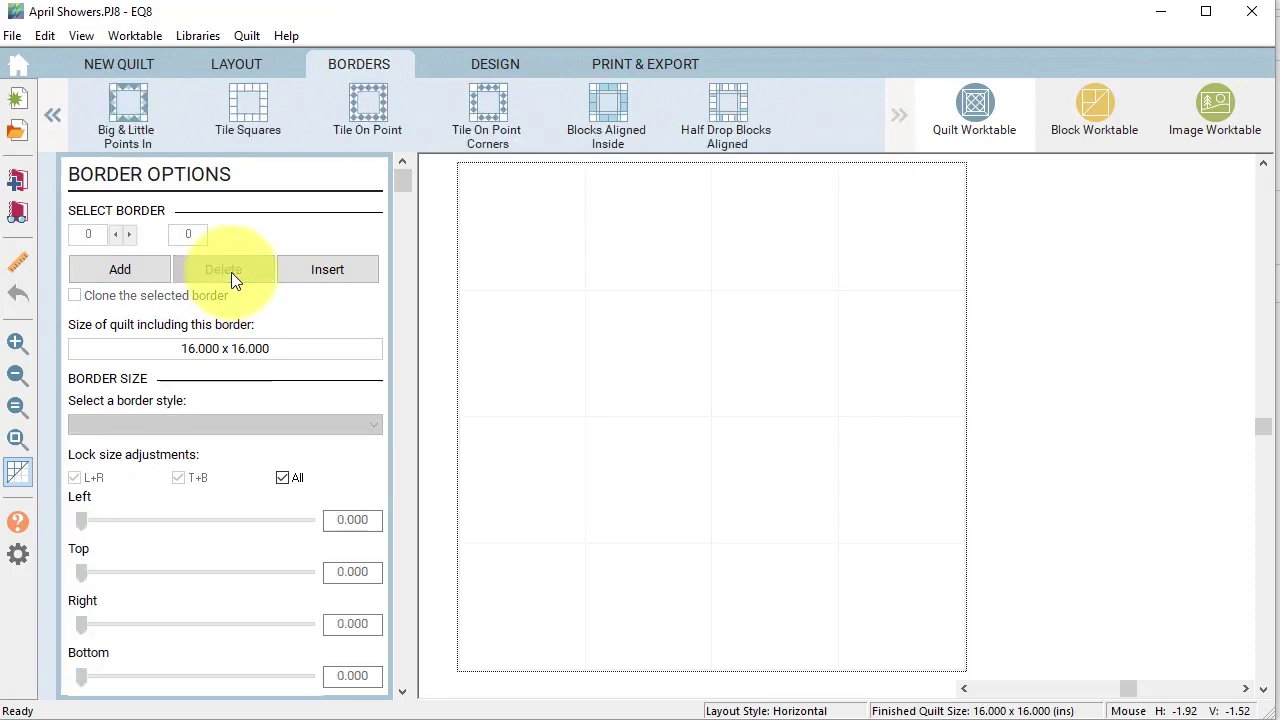
# - Place the red-and-blue umbrella block into cells across rows 1 to 3 of the quilt
pyautogui.click(504, 66)
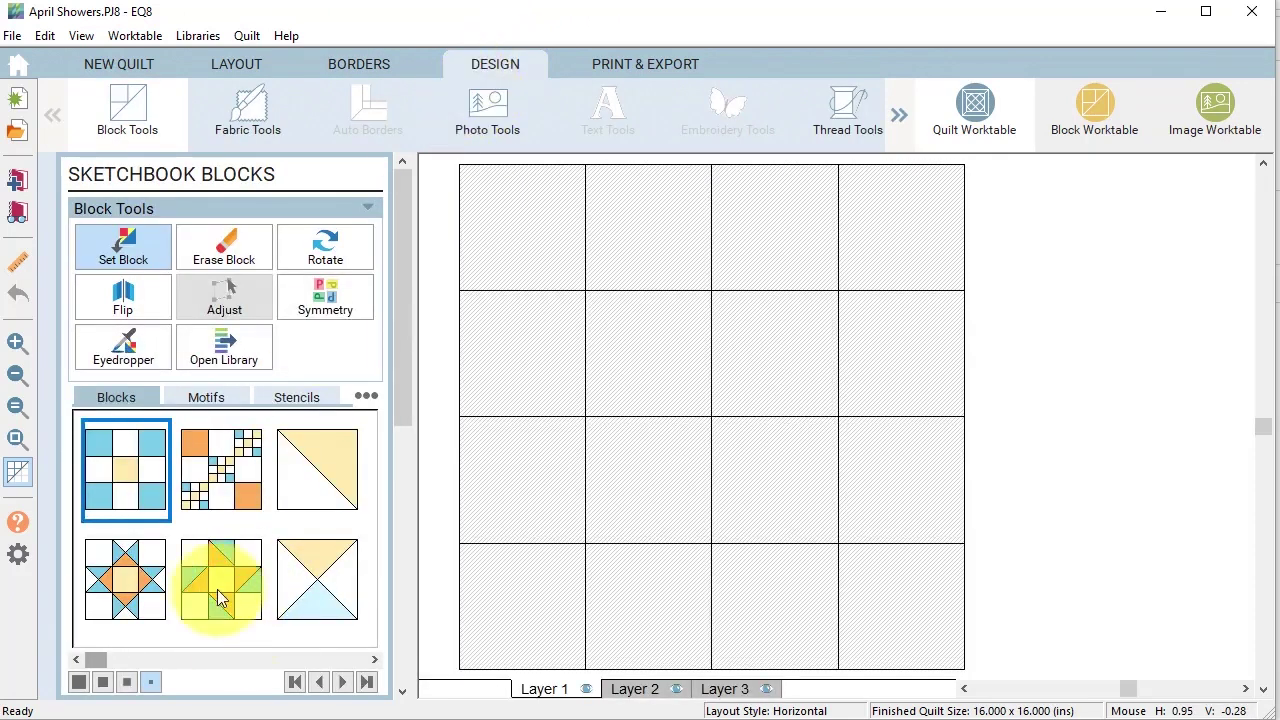
pyautogui.moveTo(90, 659); pyautogui.dragTo(361, 657)
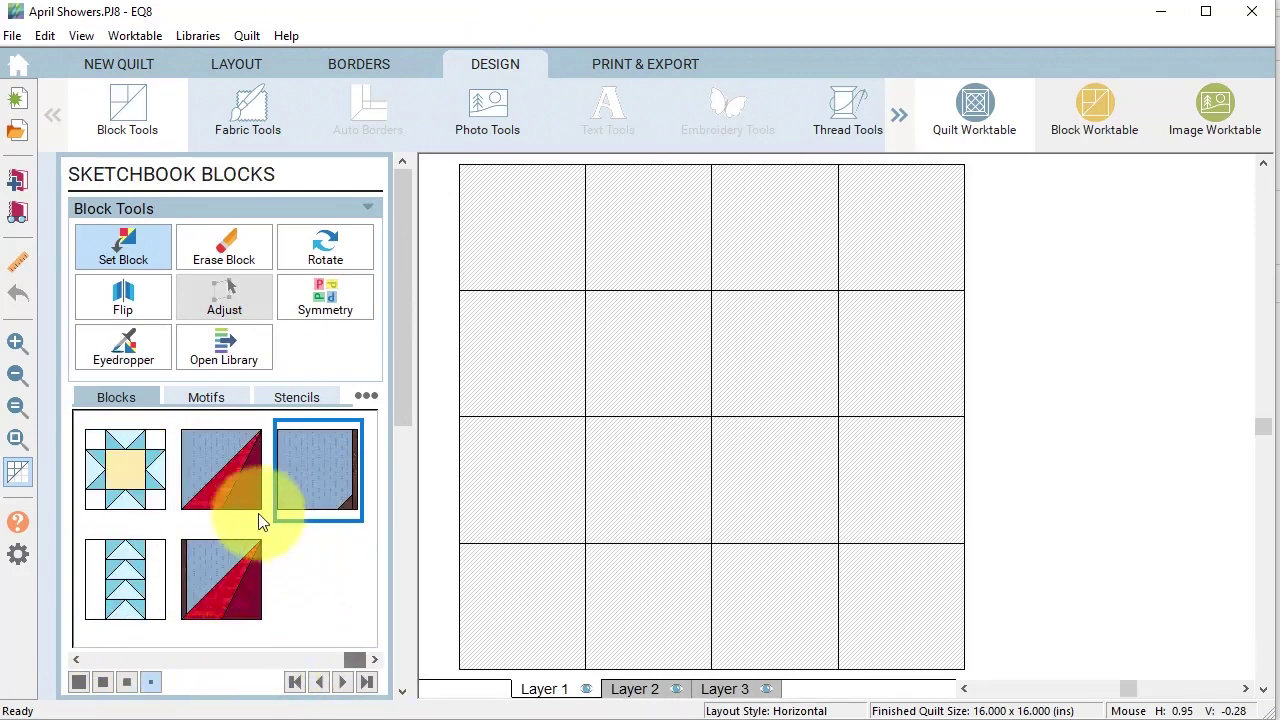
pyautogui.click(240, 495)
pyautogui.click(669, 230)
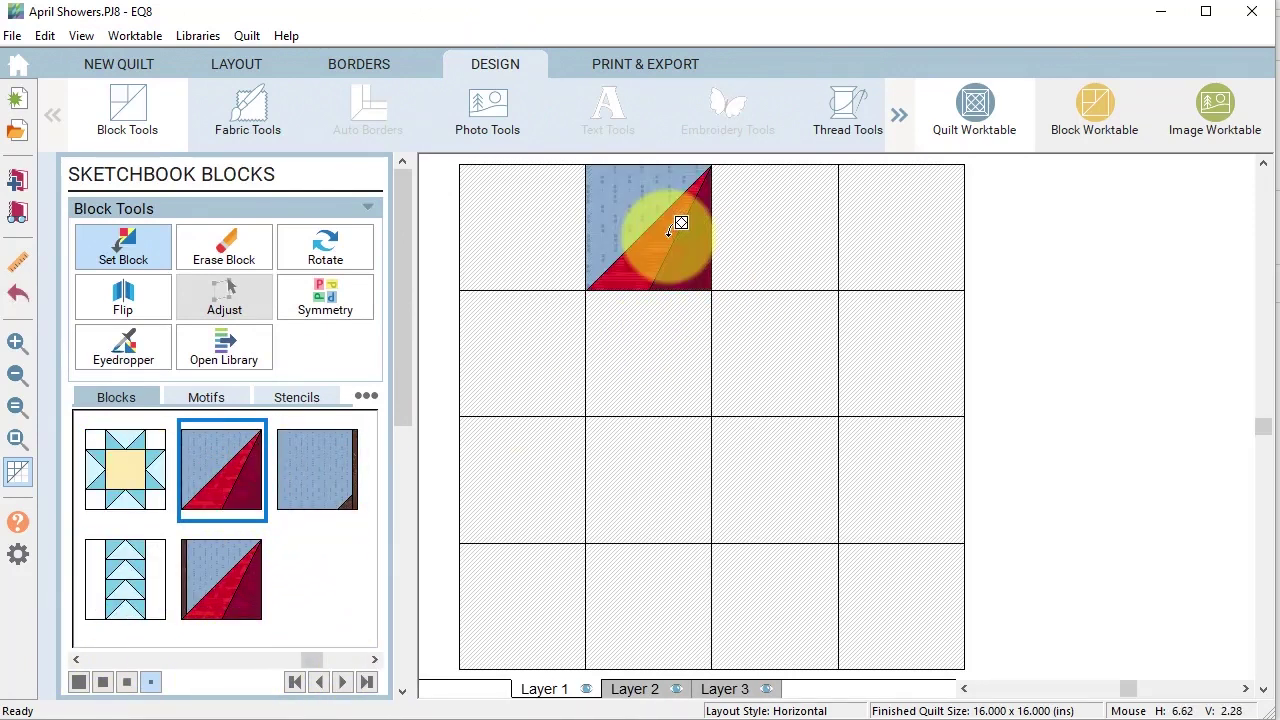
pyautogui.click(776, 232)
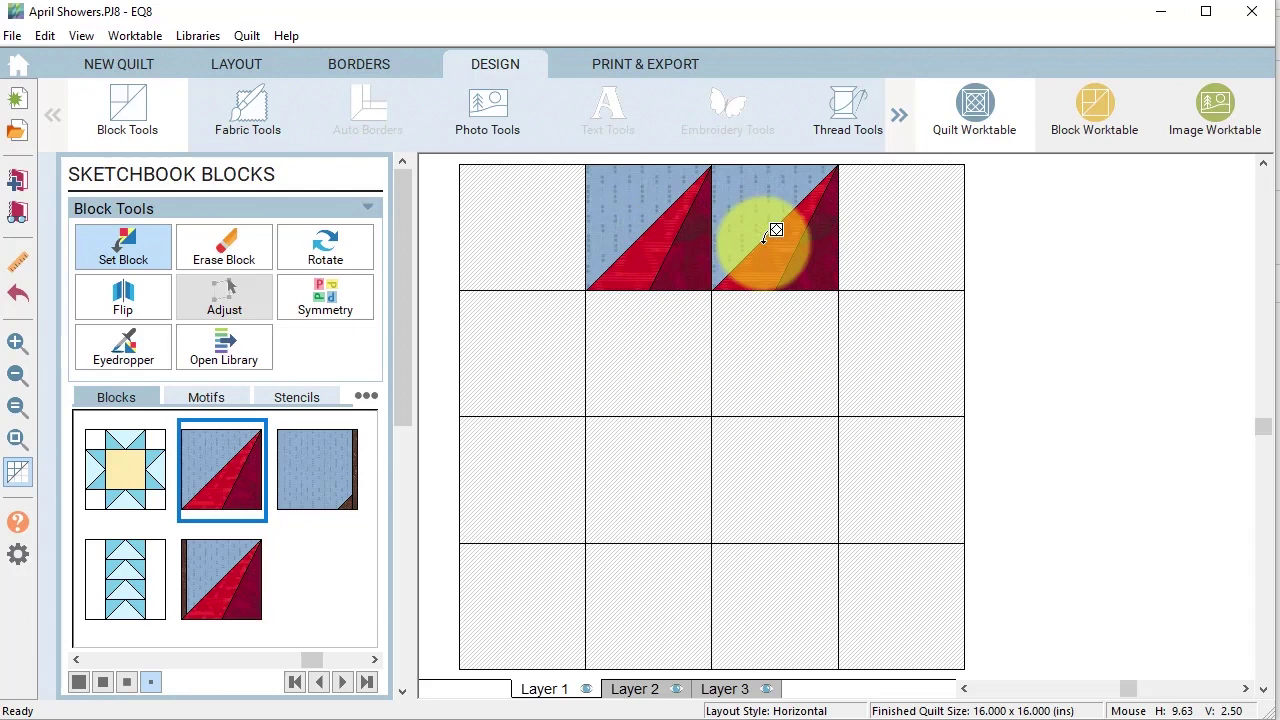
pyautogui.click(538, 370)
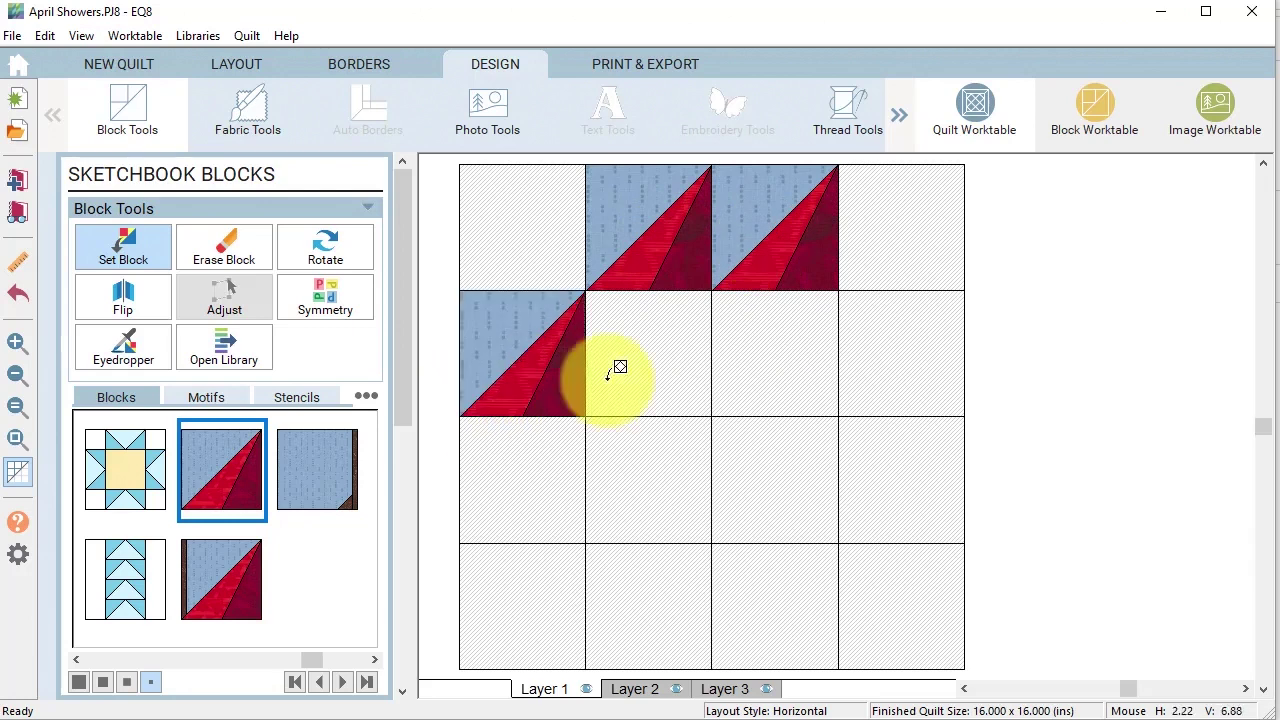
pyautogui.click(776, 368)
pyautogui.click(902, 372)
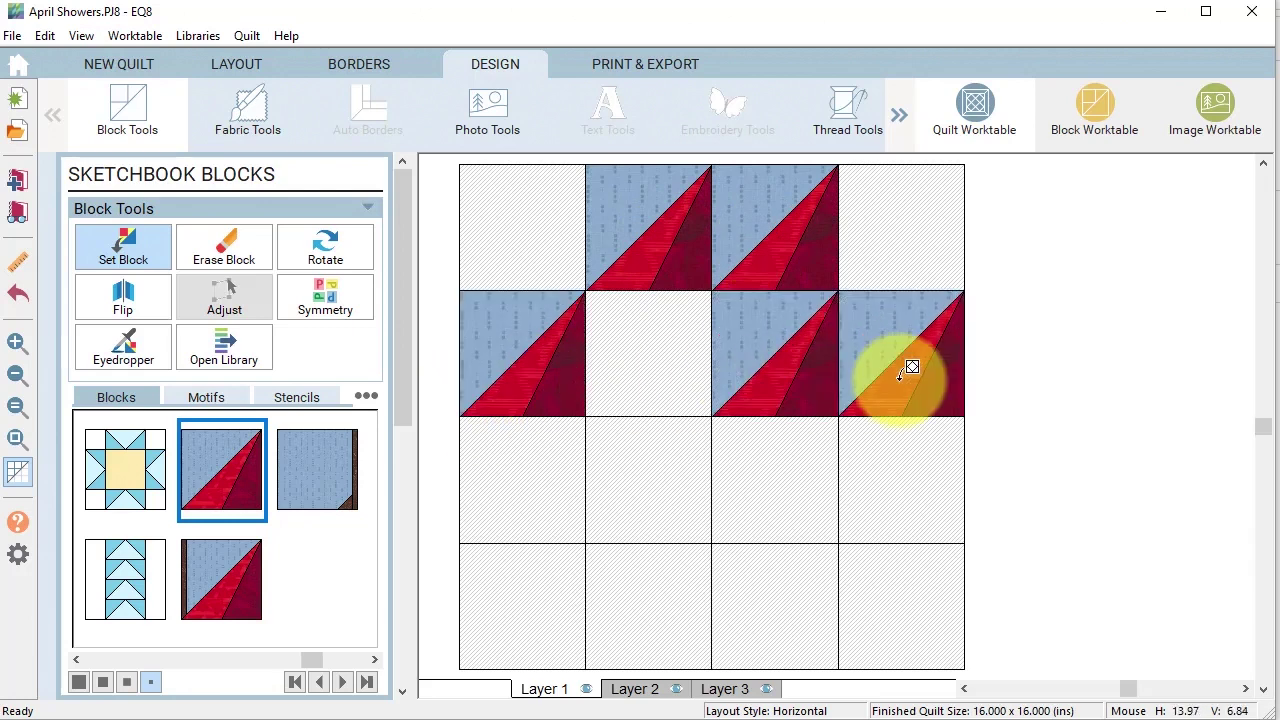
pyautogui.click(694, 460)
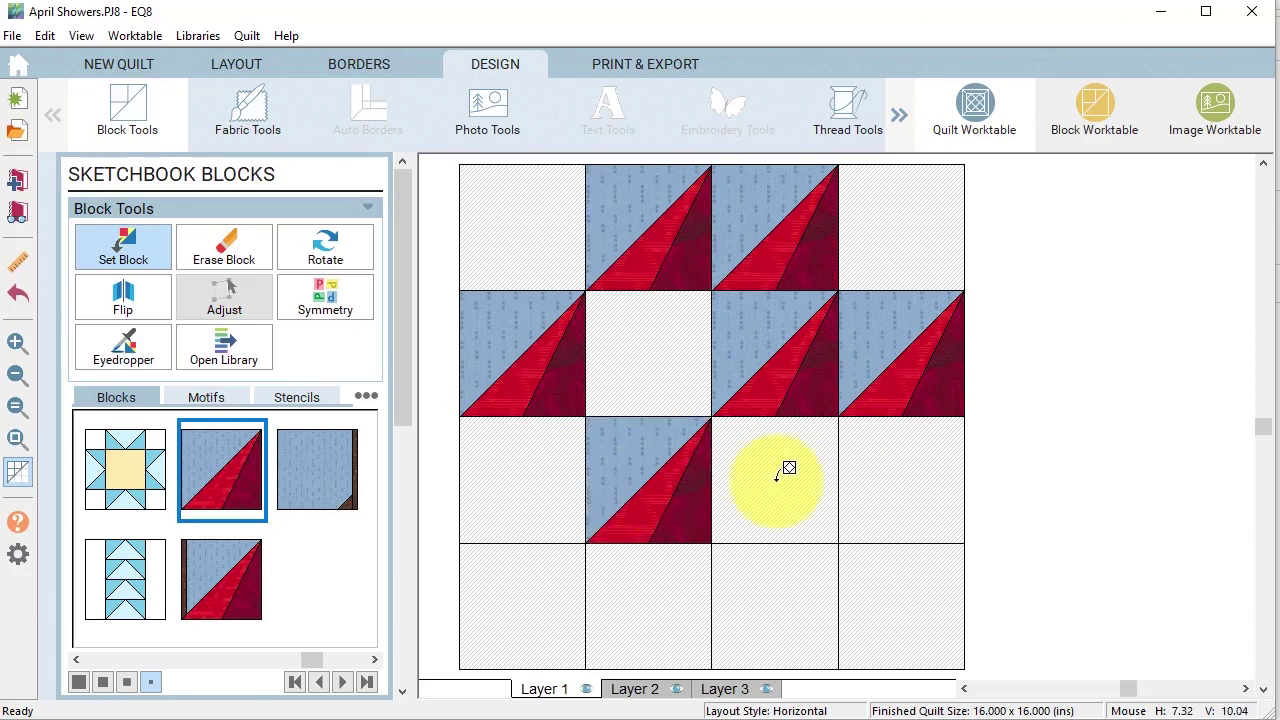
pyautogui.click(787, 467)
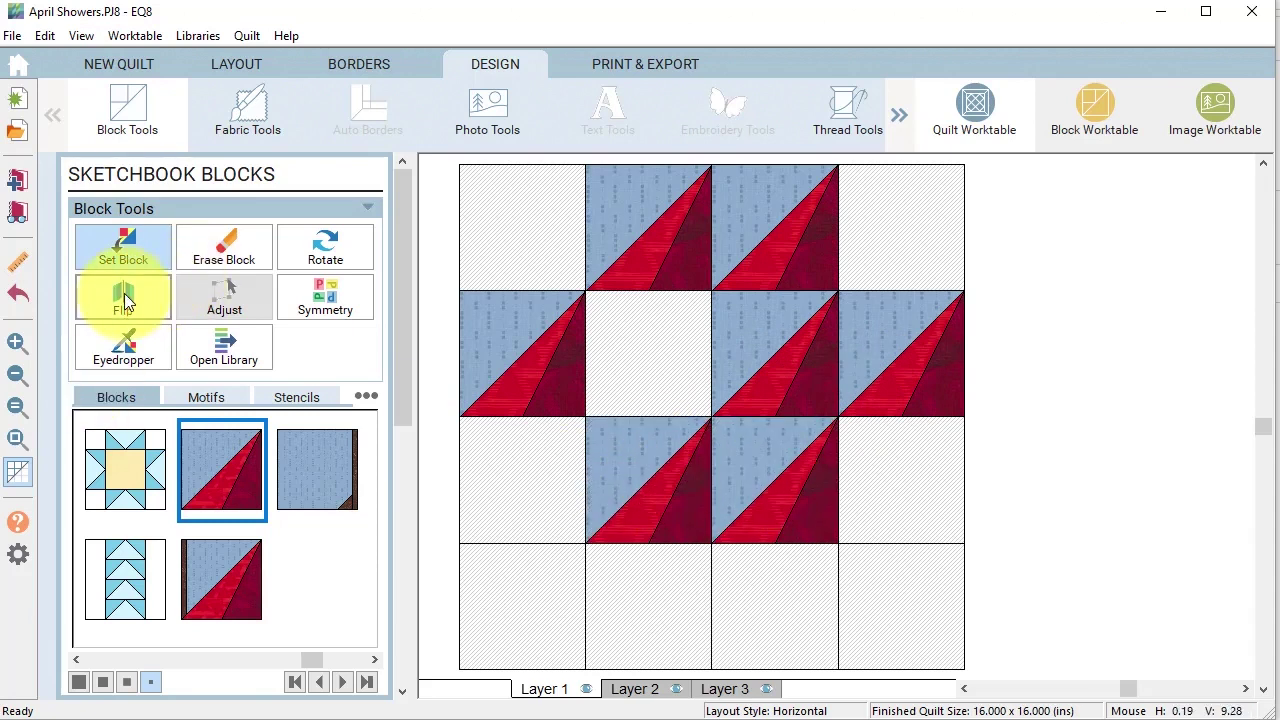
# - Flip the blocks at row 1 col 3, row 2 col 4 and row 3 col 3 to form umbrella canopies
pyautogui.click(123, 295)
pyautogui.click(767, 255)
pyautogui.click(886, 371)
pyautogui.click(771, 457)
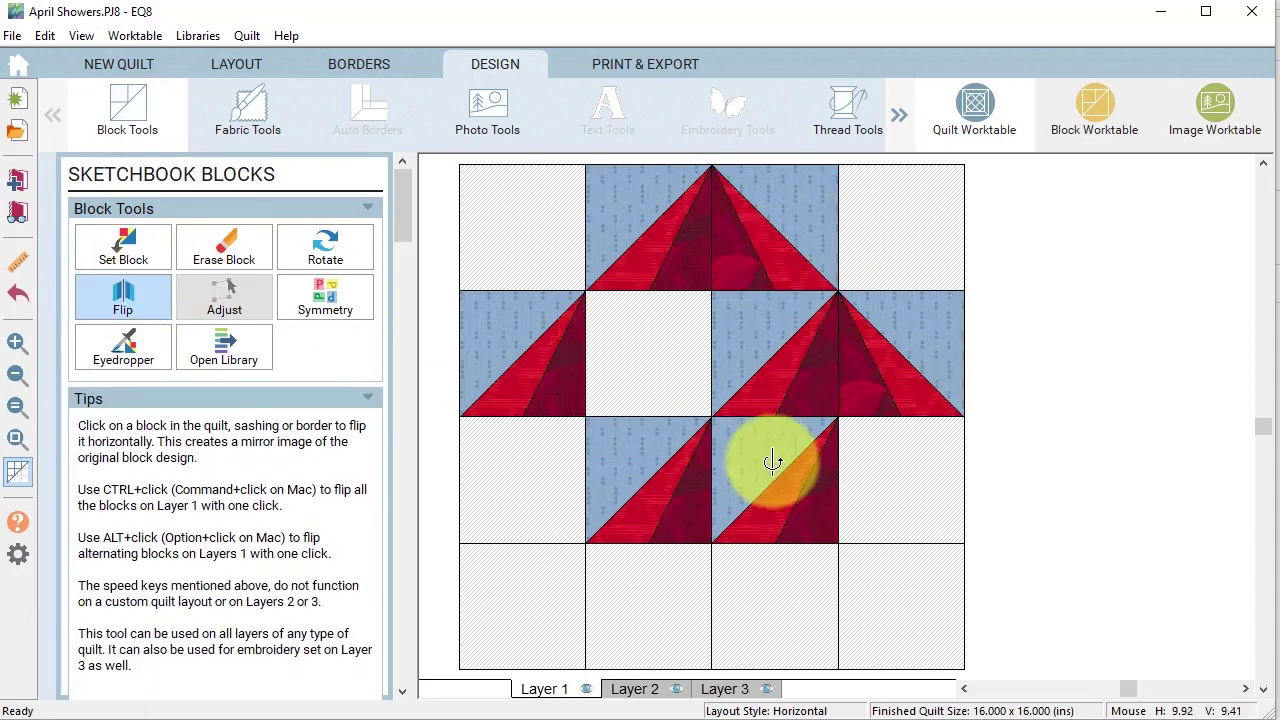
pyautogui.click(125, 248)
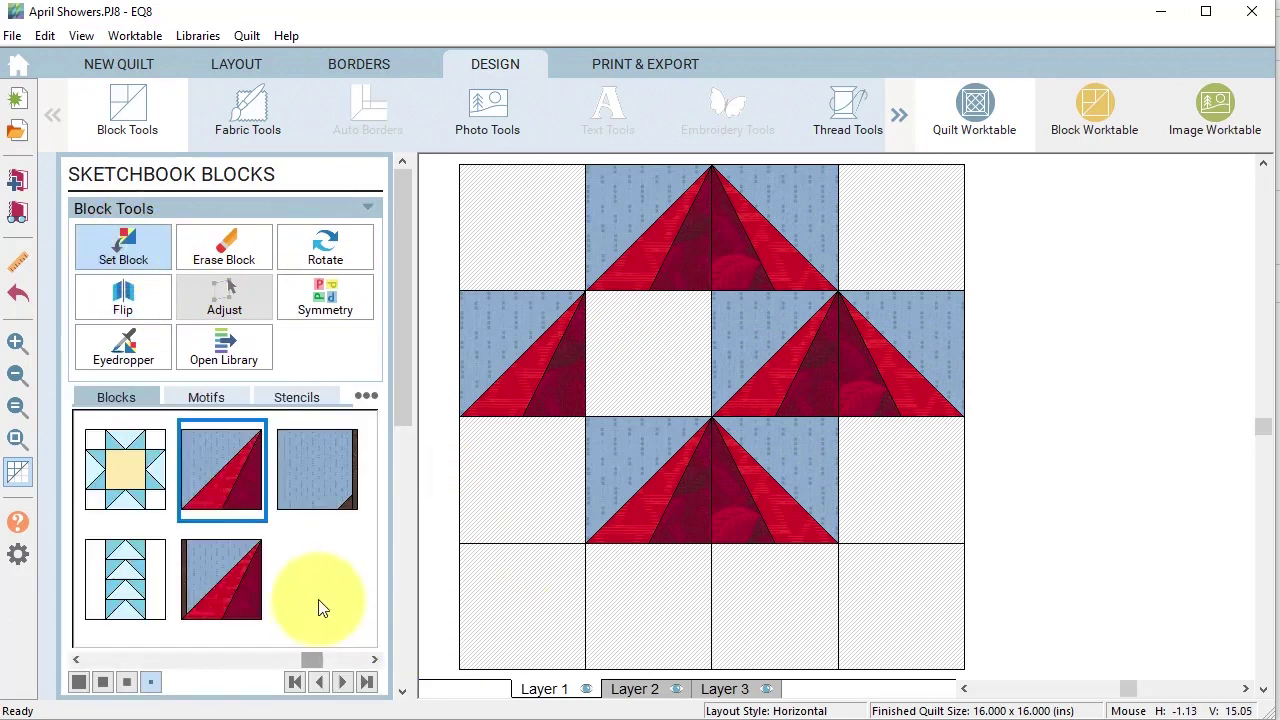
# - Place the half-square block in row 2 col 2 and handle blocks in row 3 col 1, row 4 col 2 and row 3 col 4
pyautogui.click(218, 567)
pyautogui.click(667, 364)
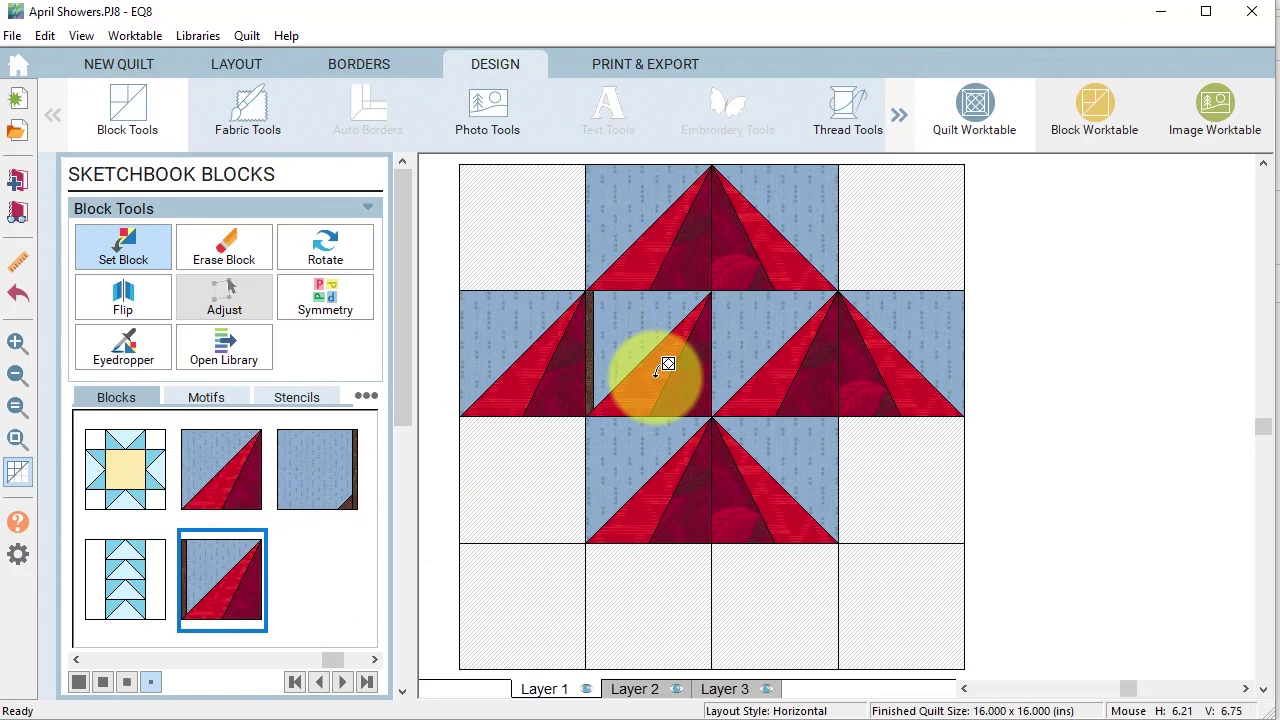
pyautogui.click(323, 476)
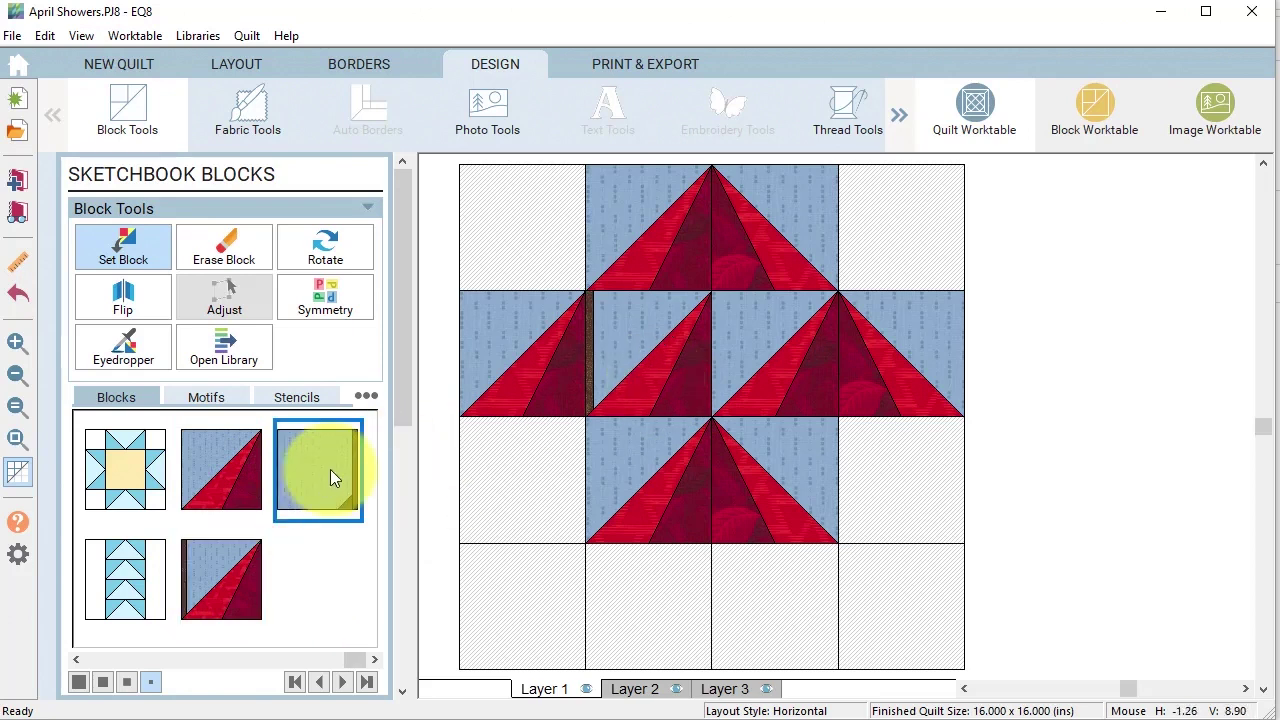
pyautogui.click(502, 535)
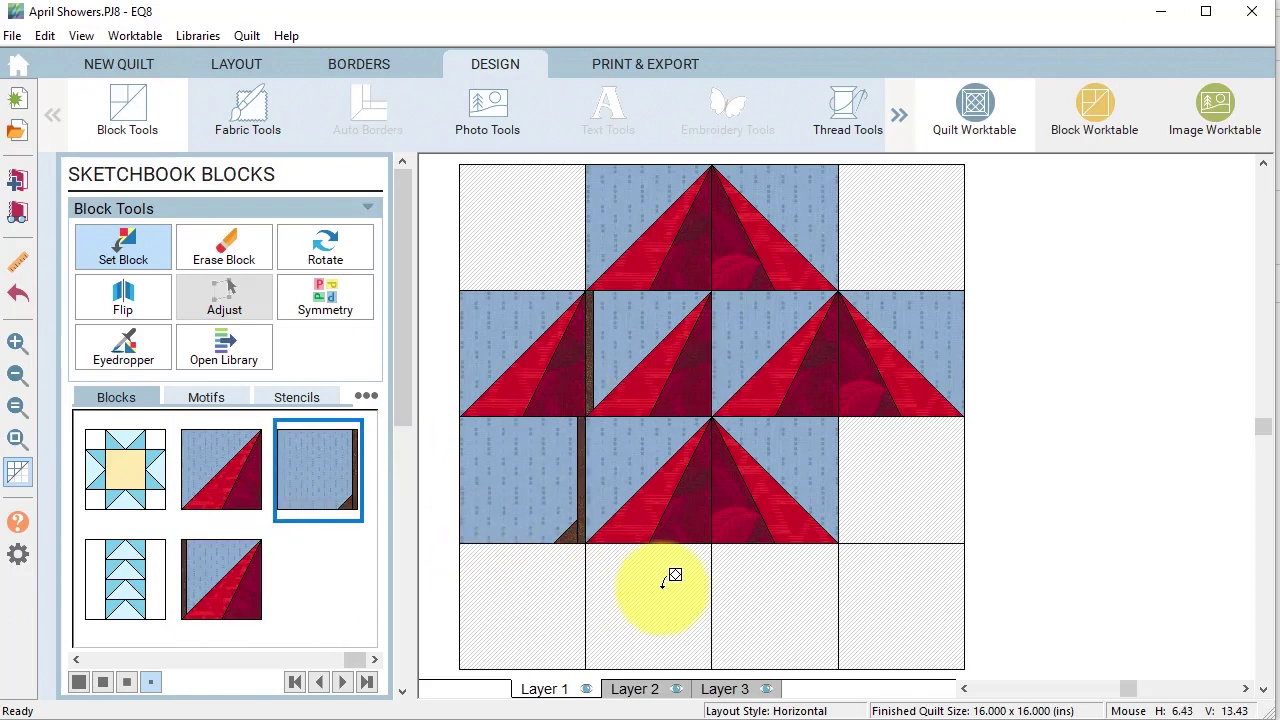
pyautogui.click(675, 576)
pyautogui.click(864, 500)
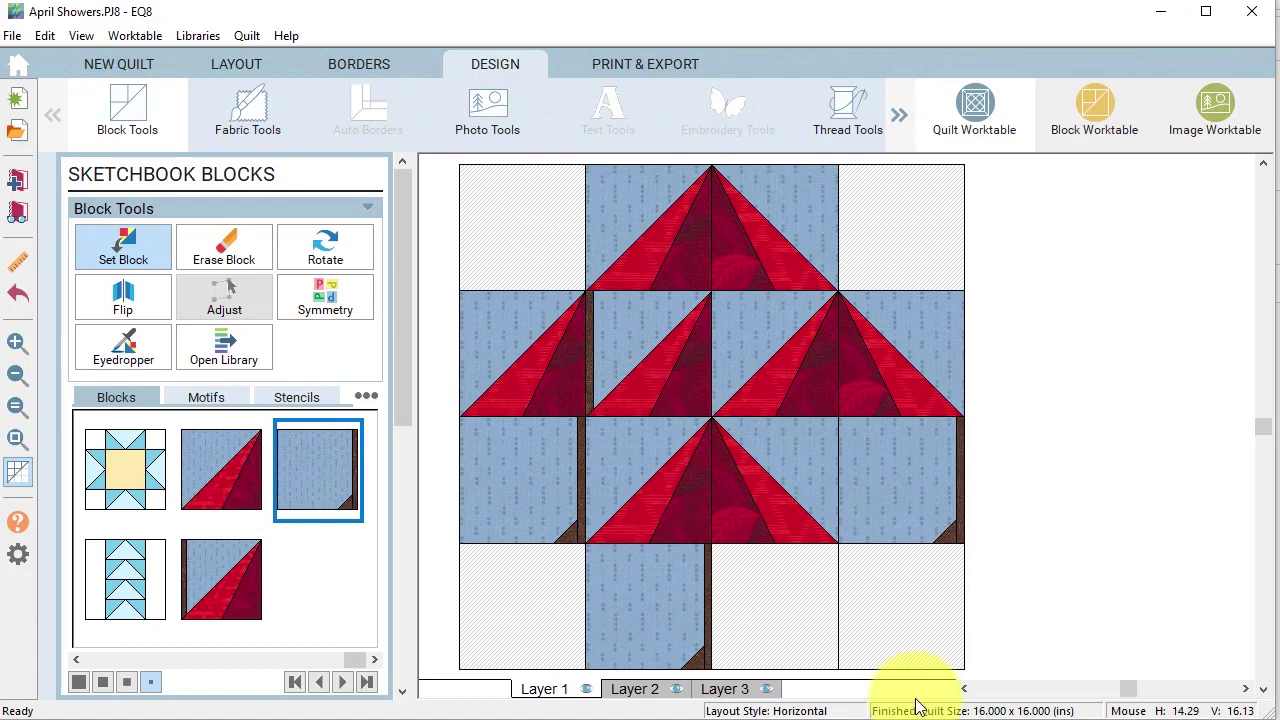
# - Mirror the row 2 col 2 and row 3 col 4 blocks horizontally so the canopy and handle line up
pyautogui.click(131, 296)
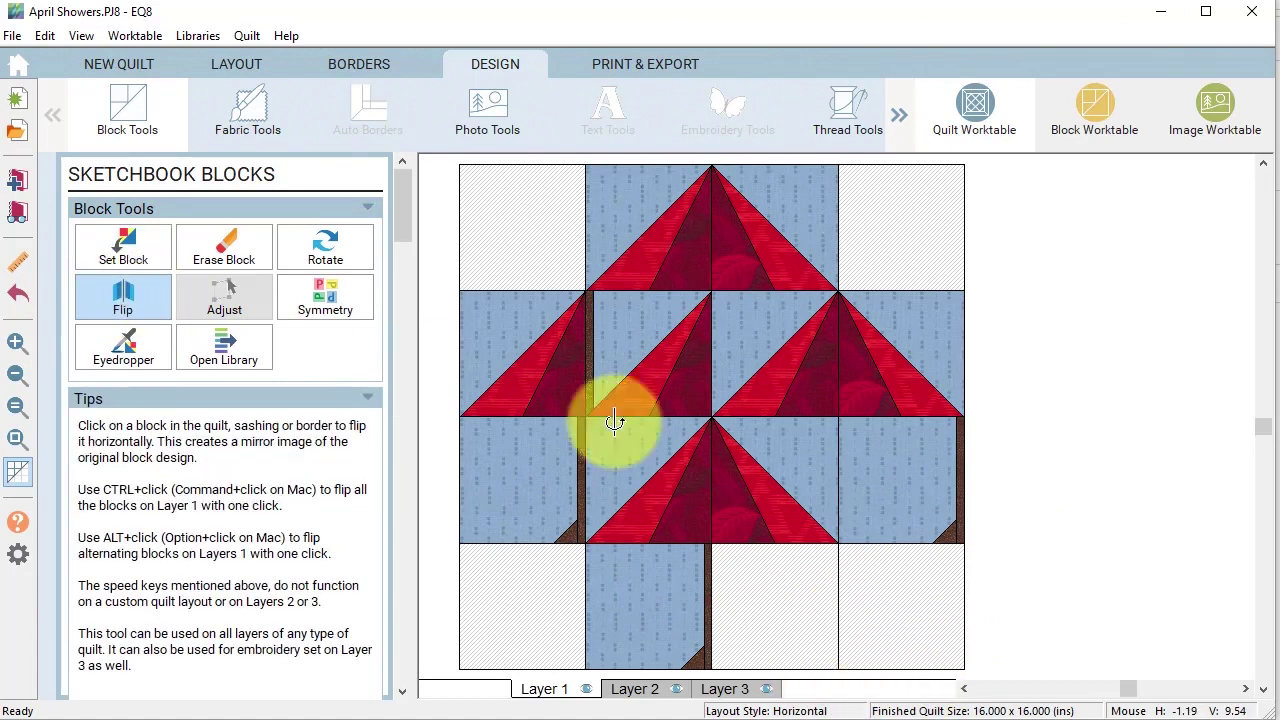
pyautogui.click(656, 360)
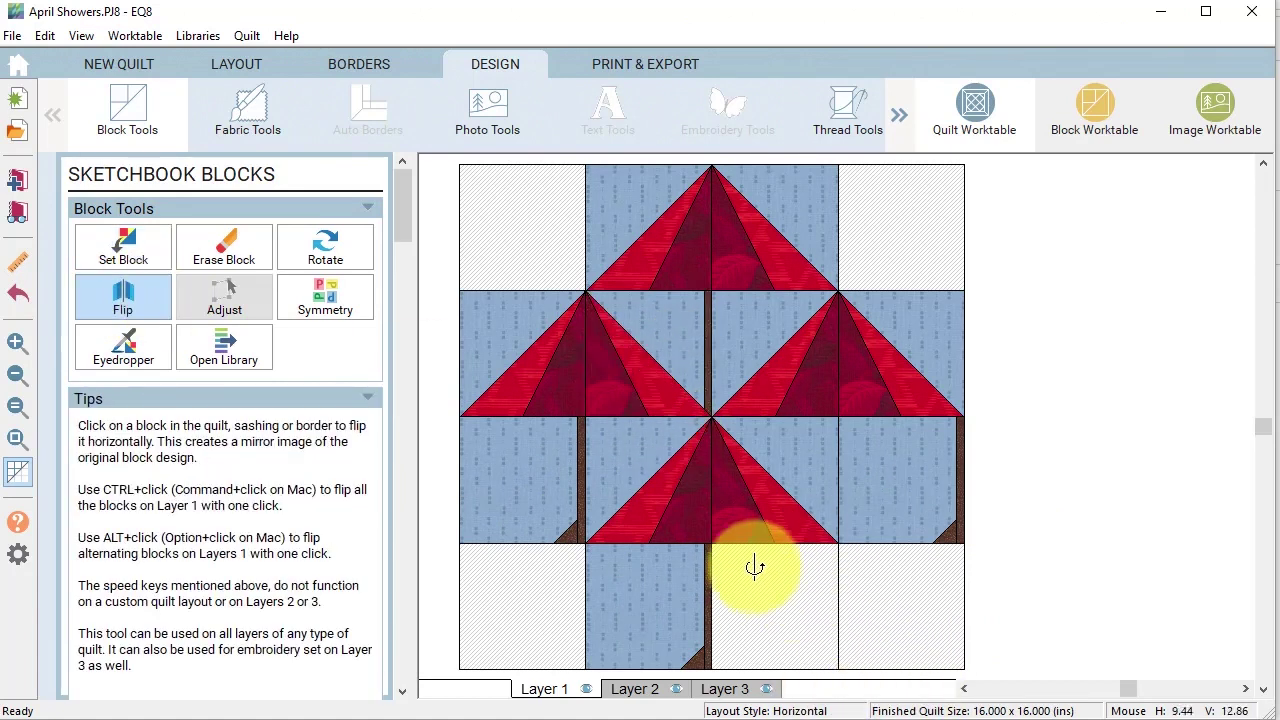
pyautogui.click(920, 514)
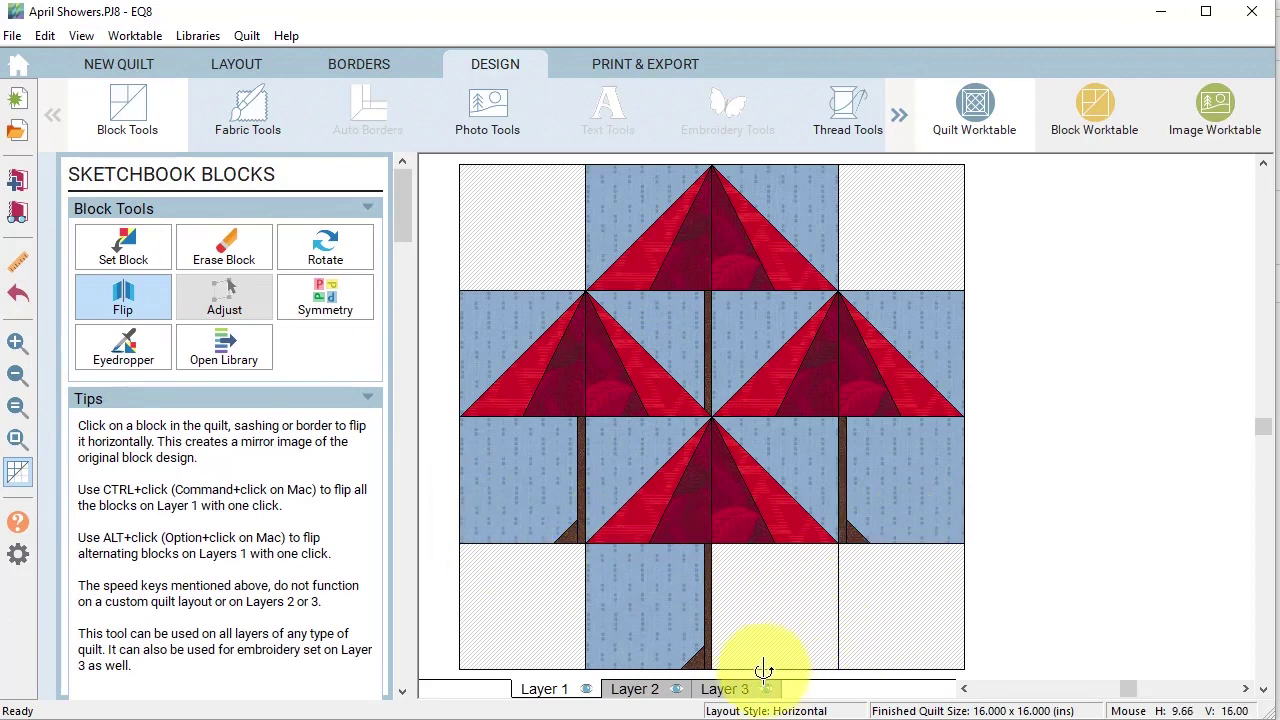
pyautogui.click(858, 668)
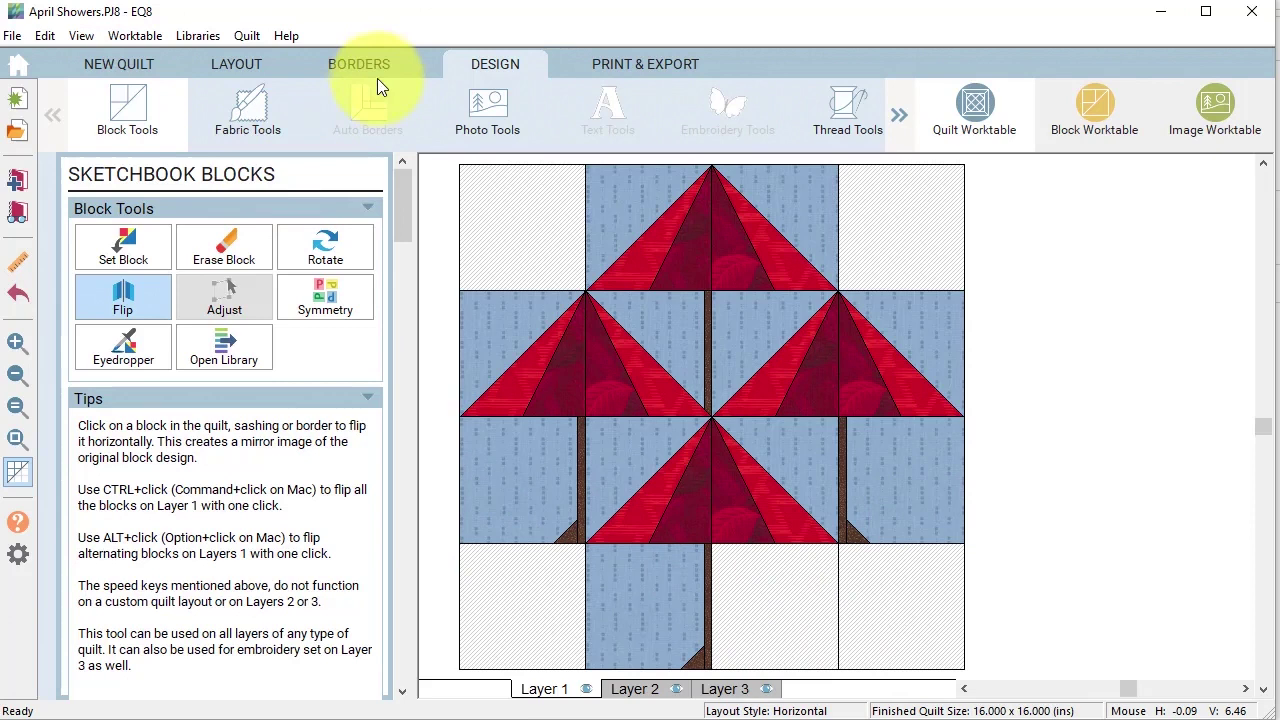
# - Sample the bright red canopy fabric and paint two umbrella patches bright red
pyautogui.click(252, 107)
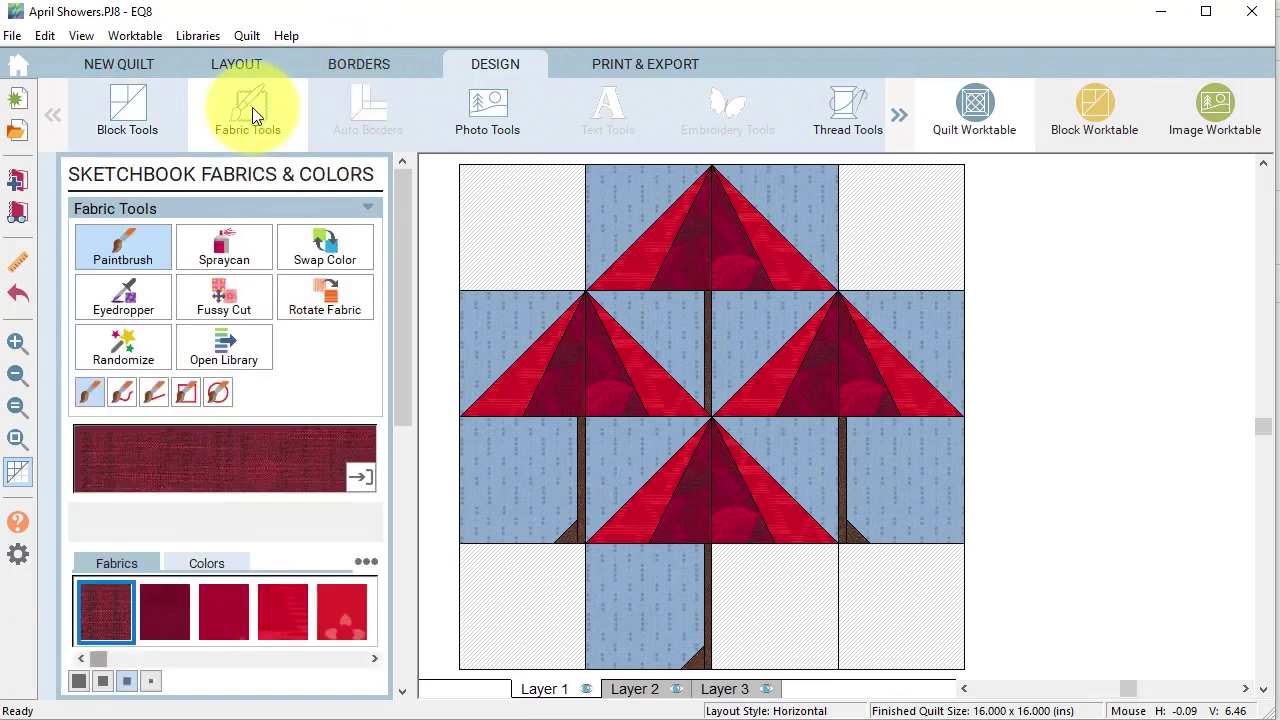
pyautogui.click(122, 295)
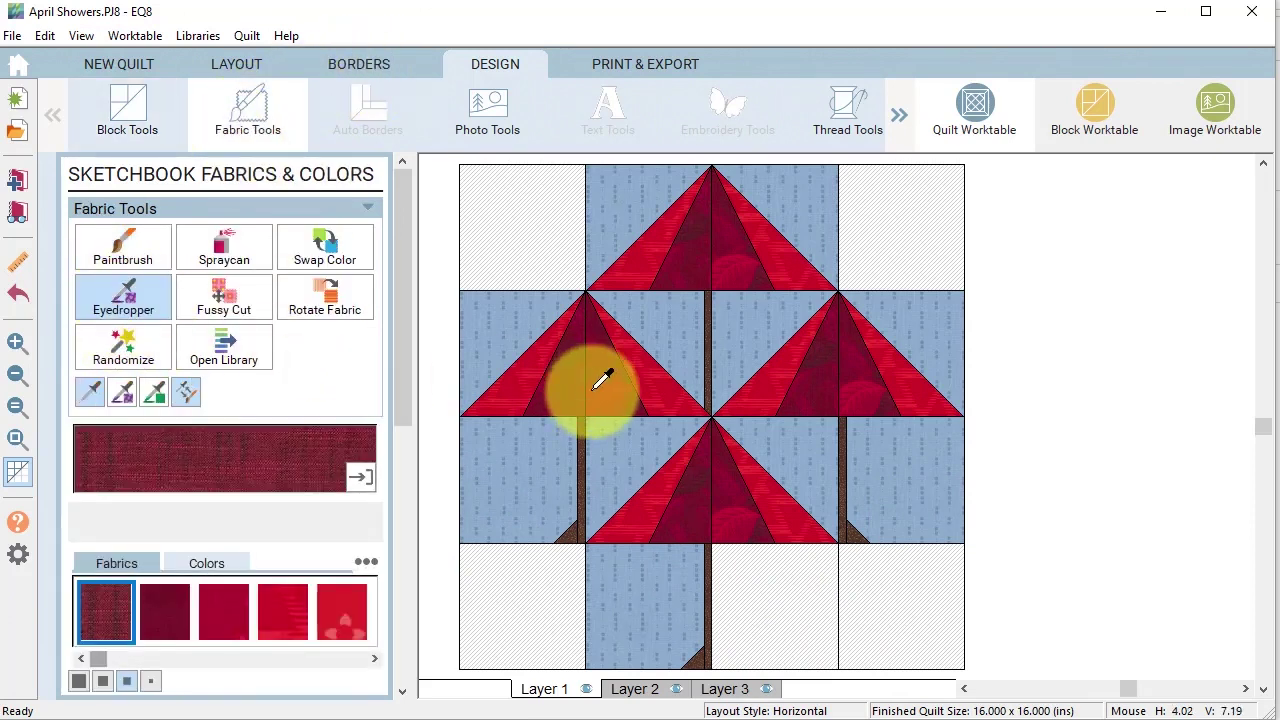
pyautogui.click(523, 377)
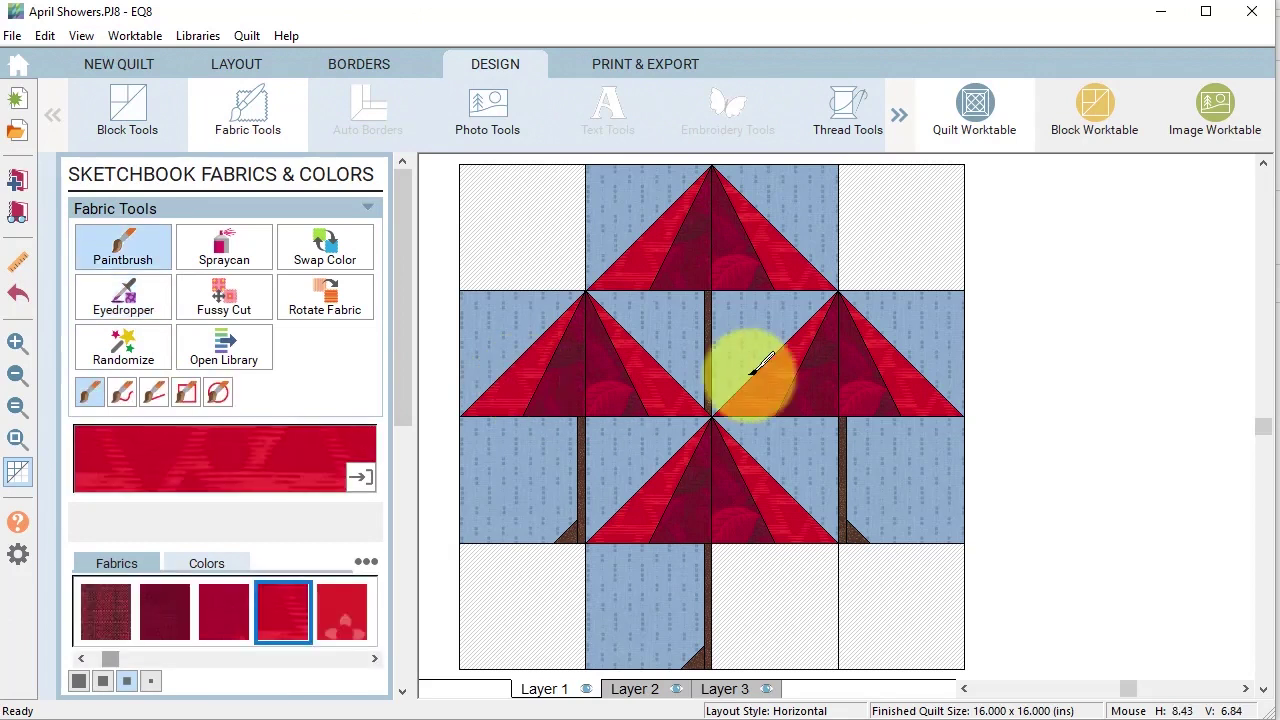
pyautogui.click(740, 252)
pyautogui.click(608, 370)
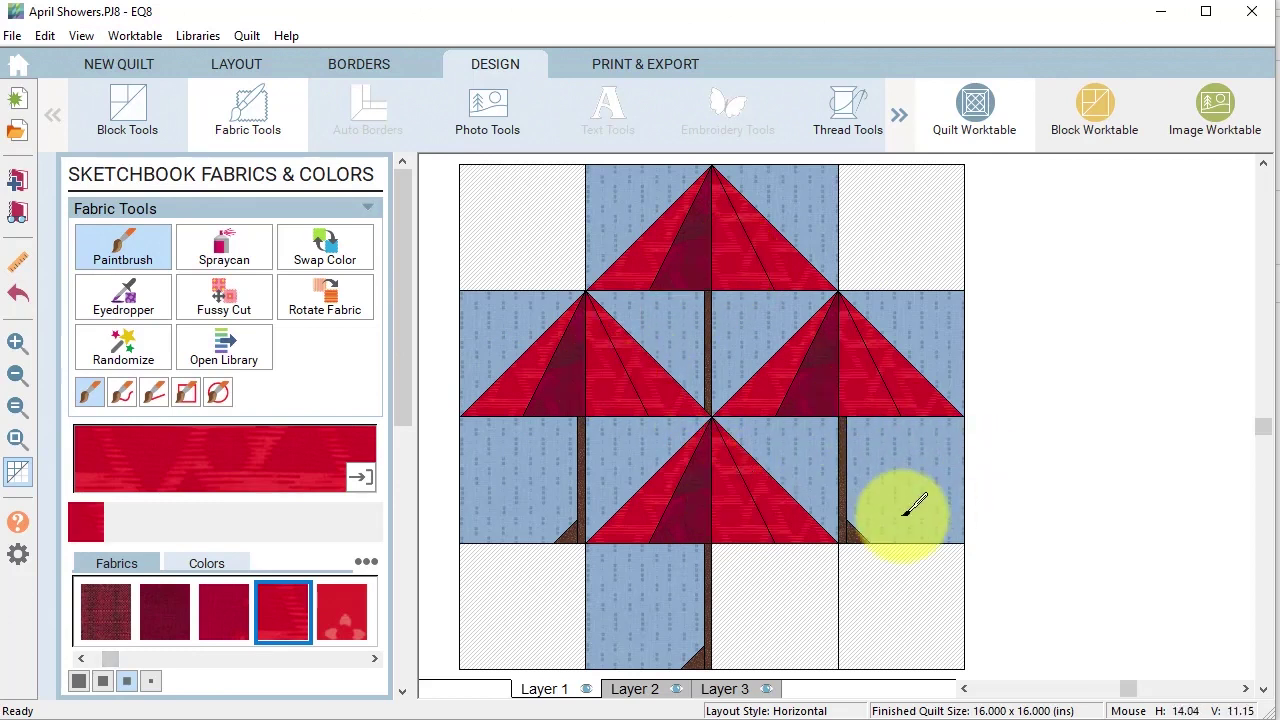
# - Sample the dark maroon fabric and paint the right patches of the three umbrellas maroon
pyautogui.click(122, 300)
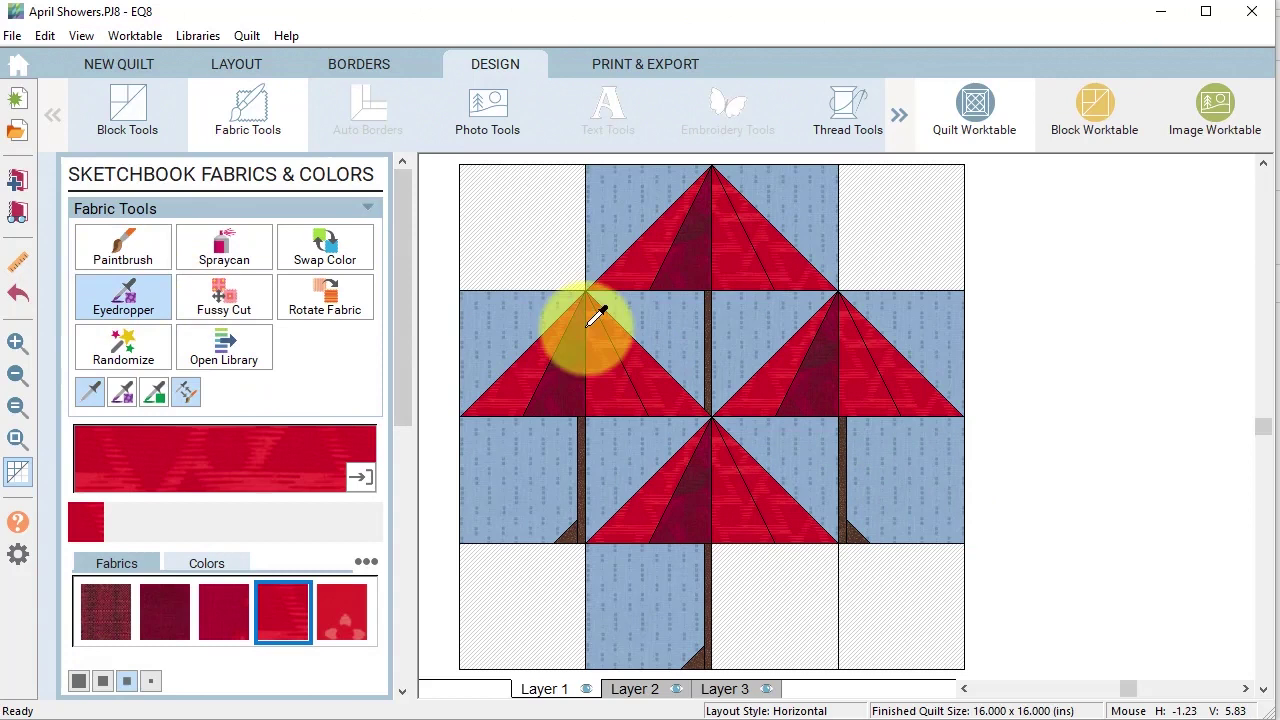
pyautogui.click(578, 345)
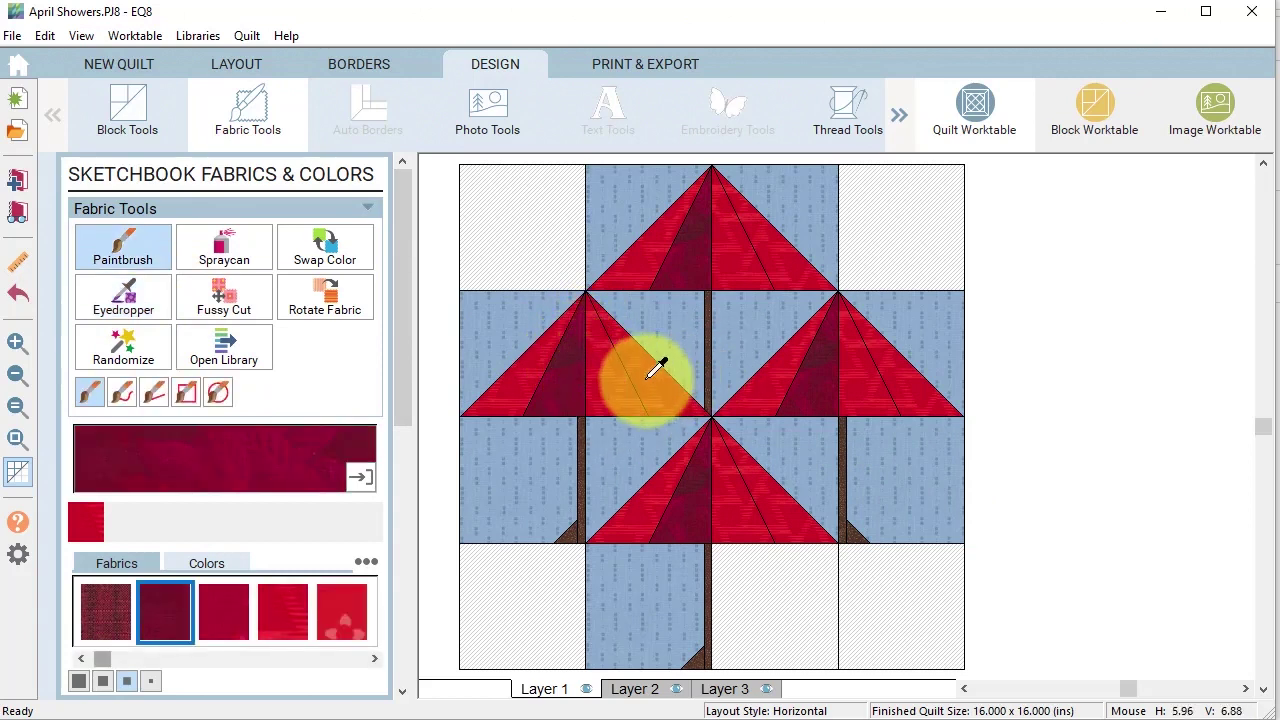
pyautogui.click(790, 245)
pyautogui.click(672, 378)
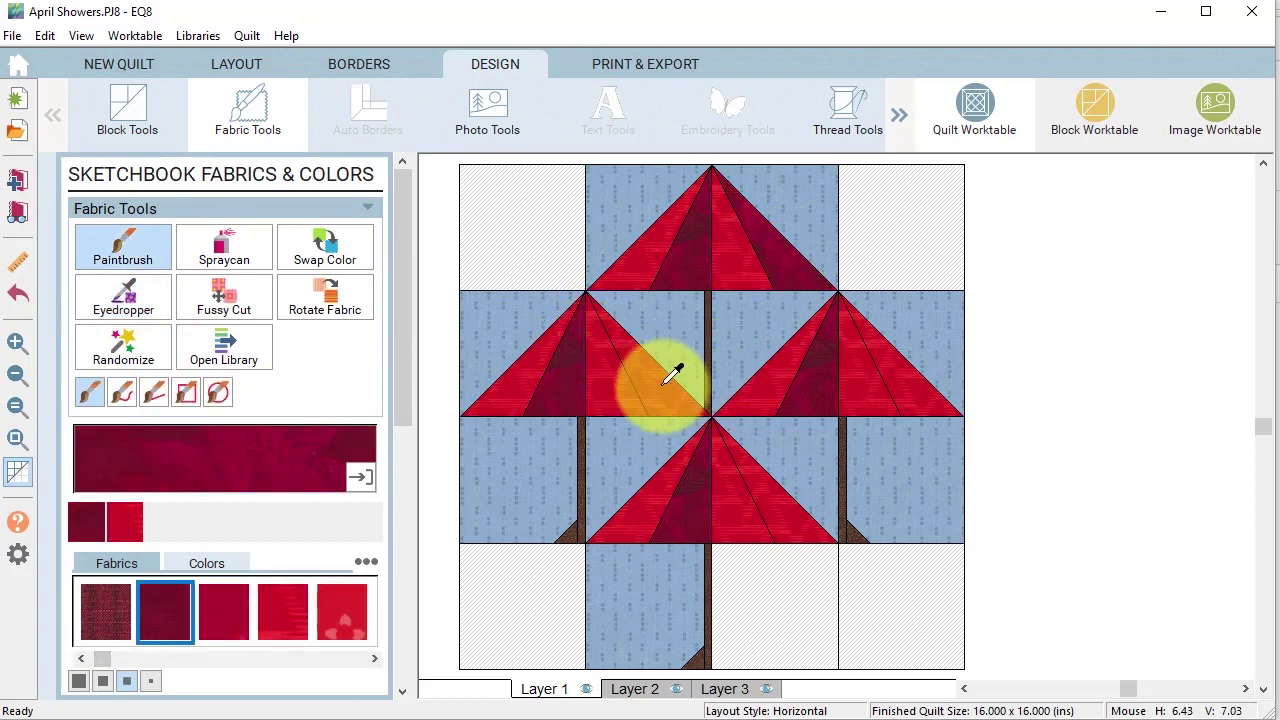
pyautogui.click(932, 390)
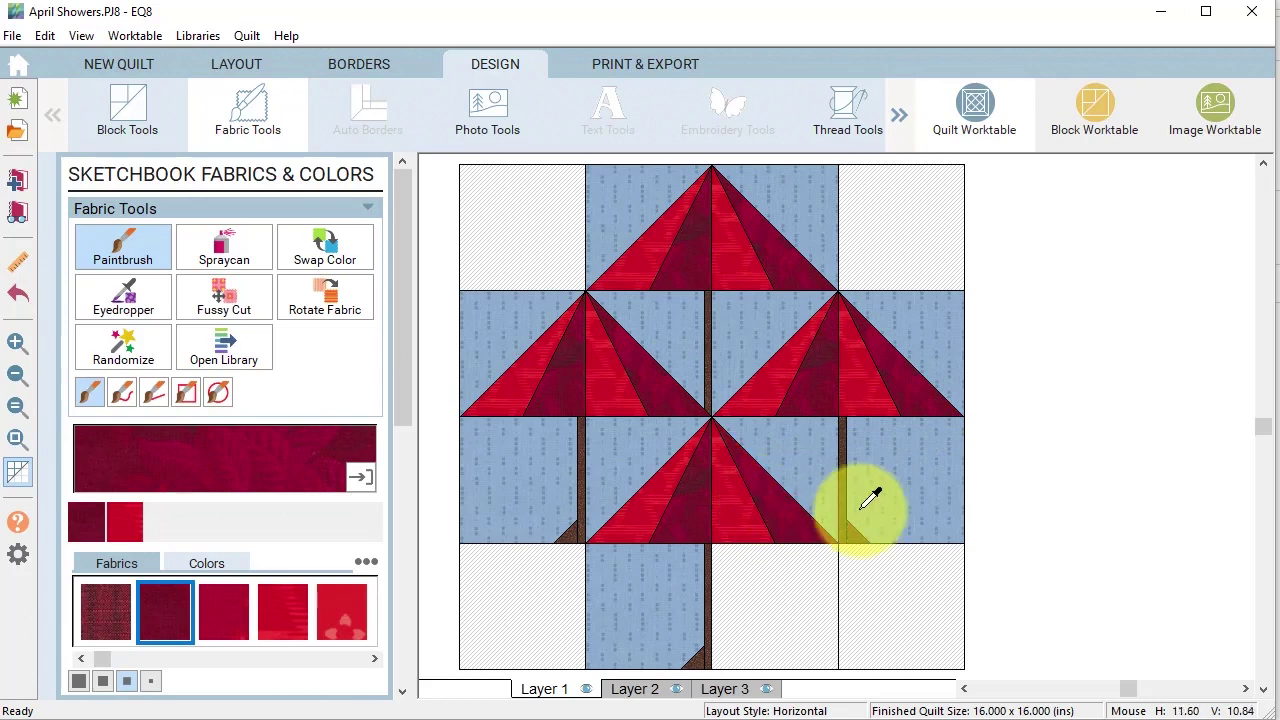
# - Sample the blue sky fabric and paint both top corners and three bottom-row blocks blue
pyautogui.click(125, 296)
pyautogui.click(463, 440)
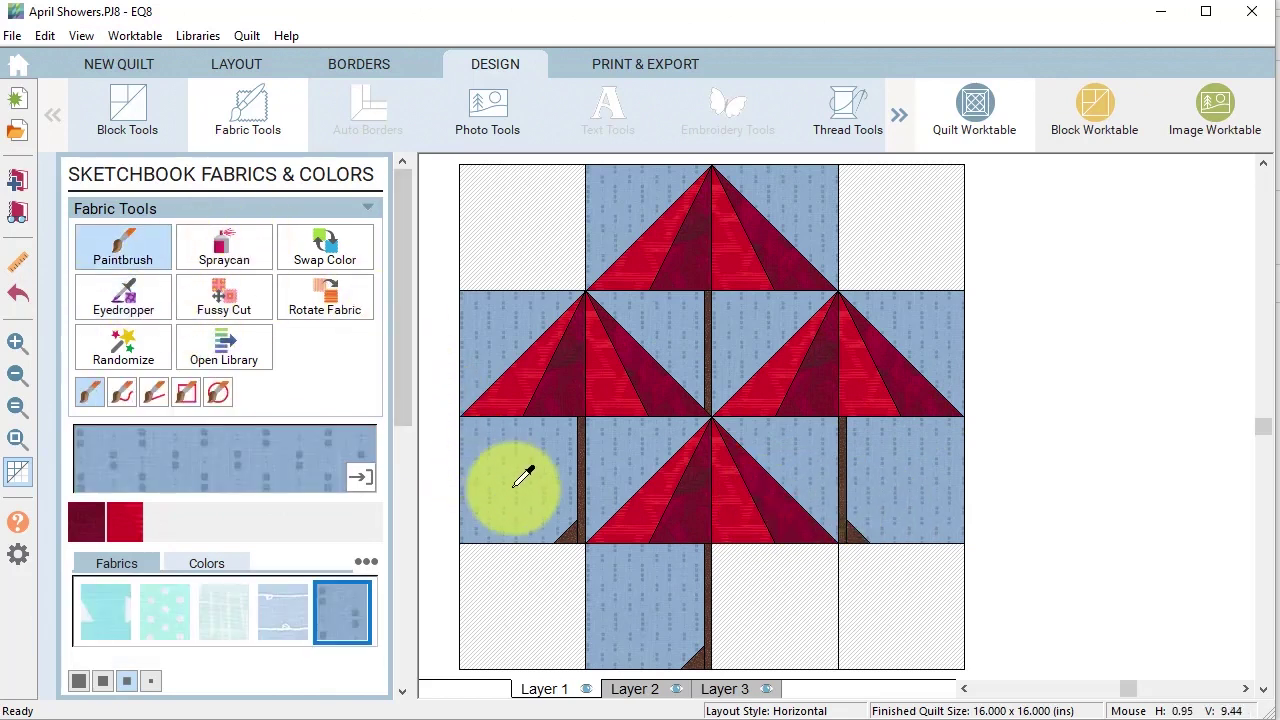
pyautogui.click(560, 251)
pyautogui.click(925, 210)
pyautogui.click(836, 610)
pyautogui.click(894, 600)
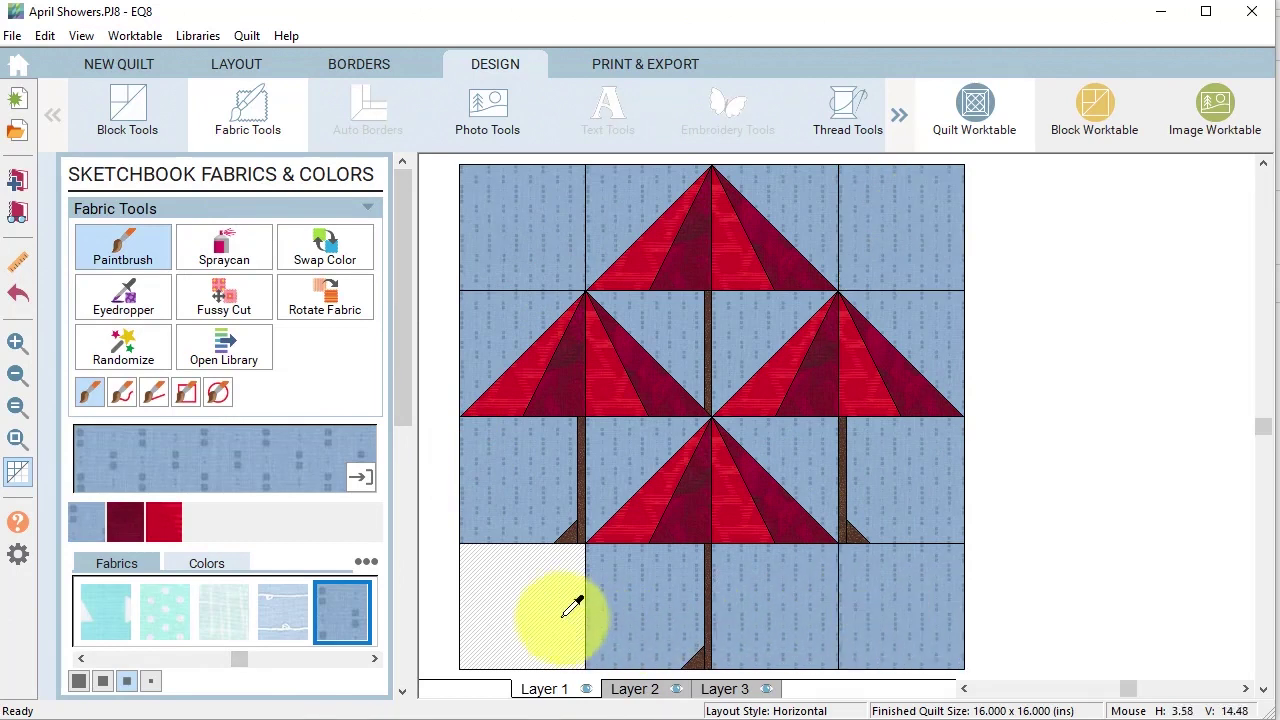
pyautogui.click(571, 606)
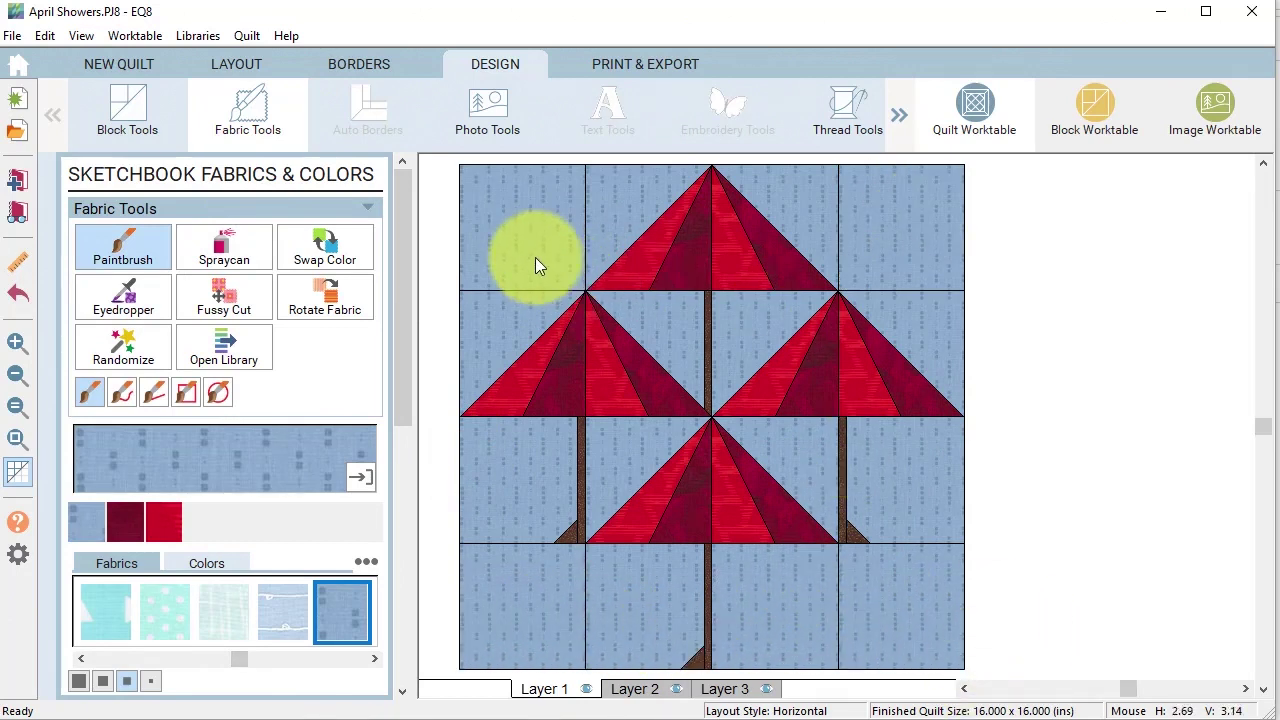